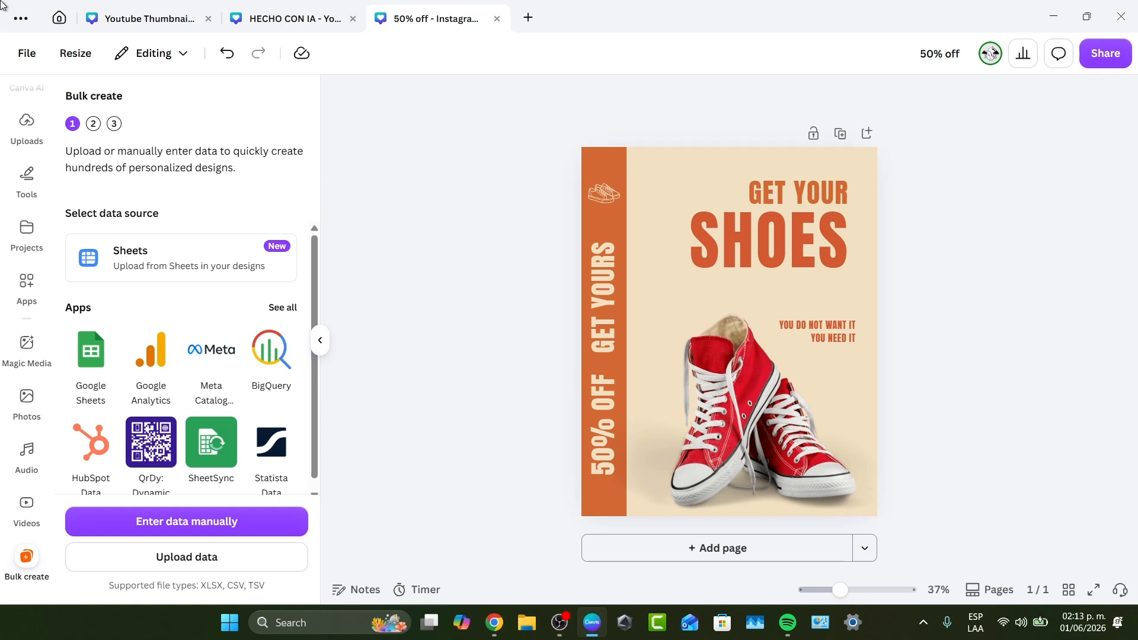
Step: Go to the Canva home page and dismiss the Create a design window
click(59, 18)
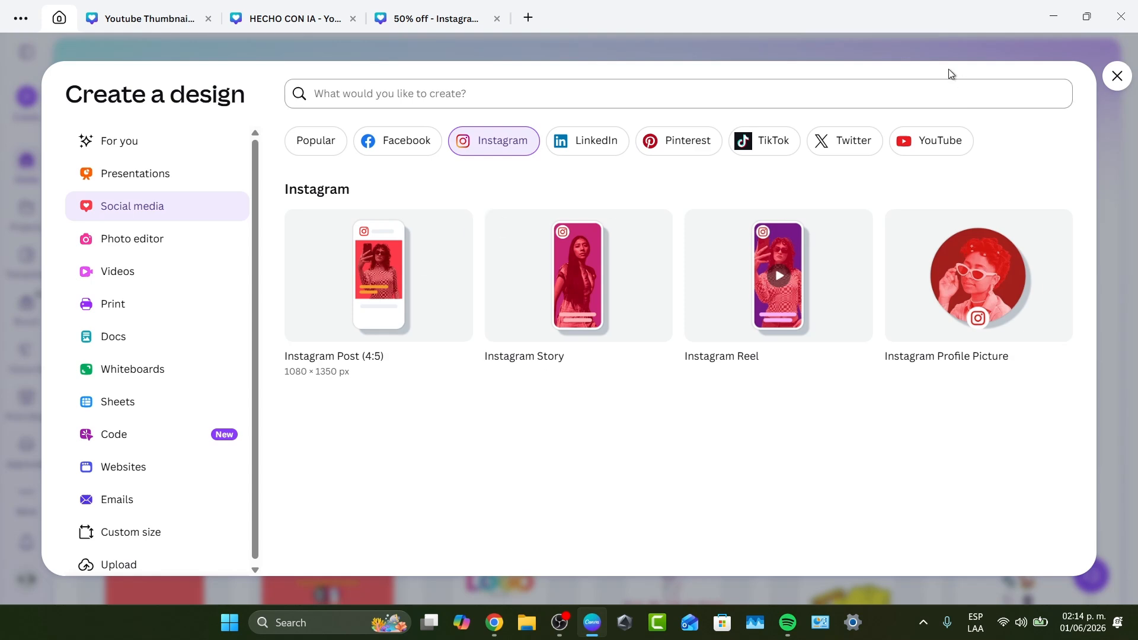
click(1118, 76)
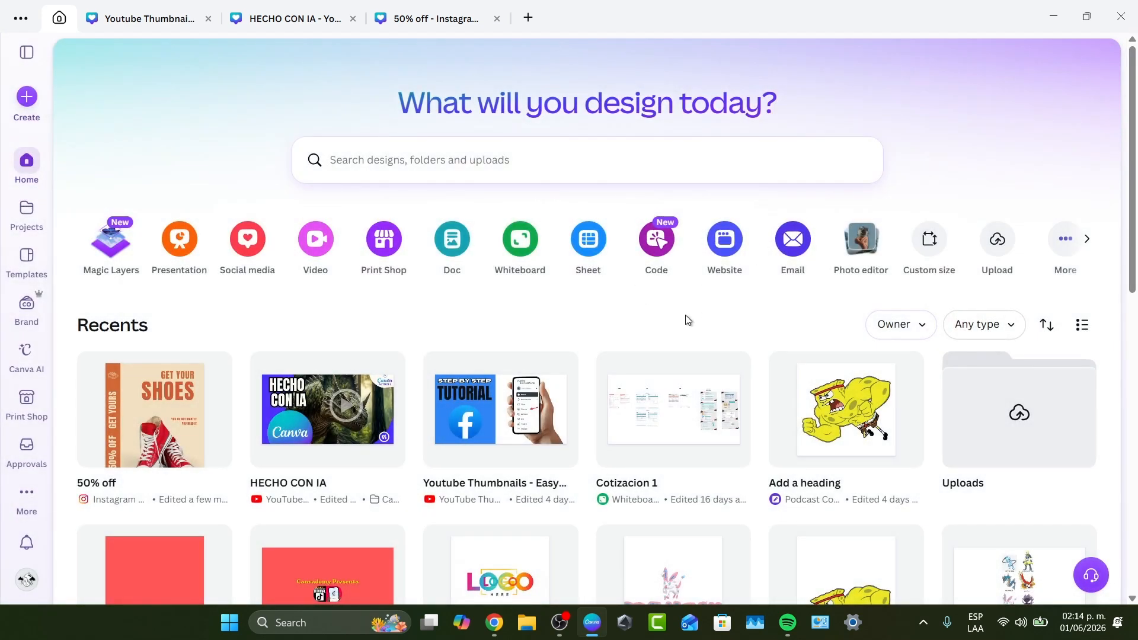
Step: Open canva.com in a new Chrome tab, close that tab and return to the Canva desktop app
mouse_move(494, 622)
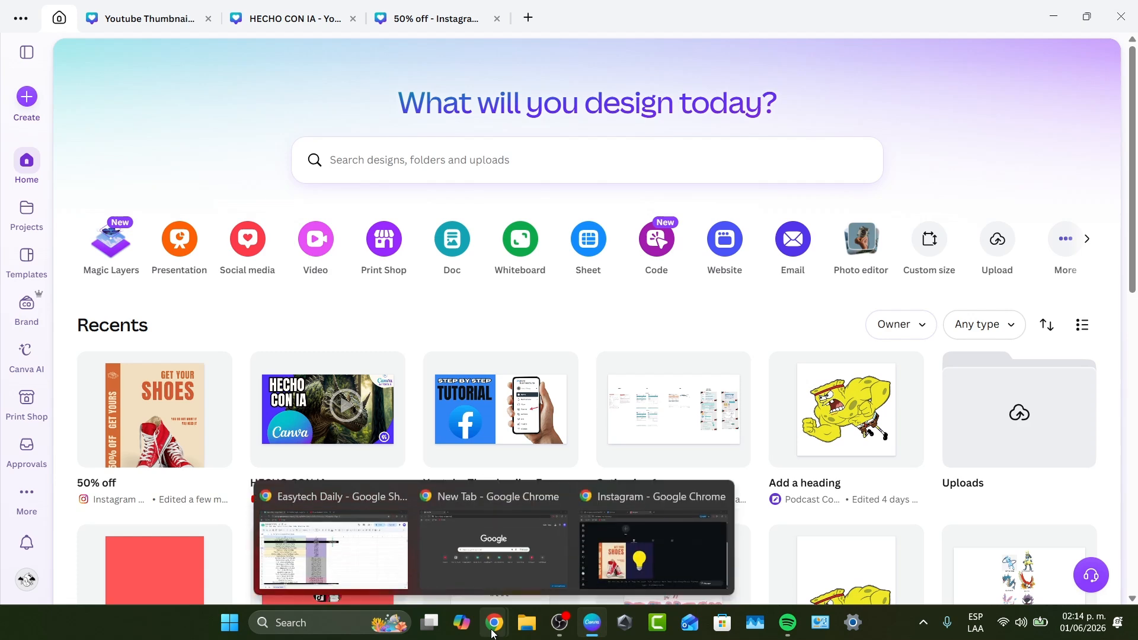
click(655, 520)
click(570, 14)
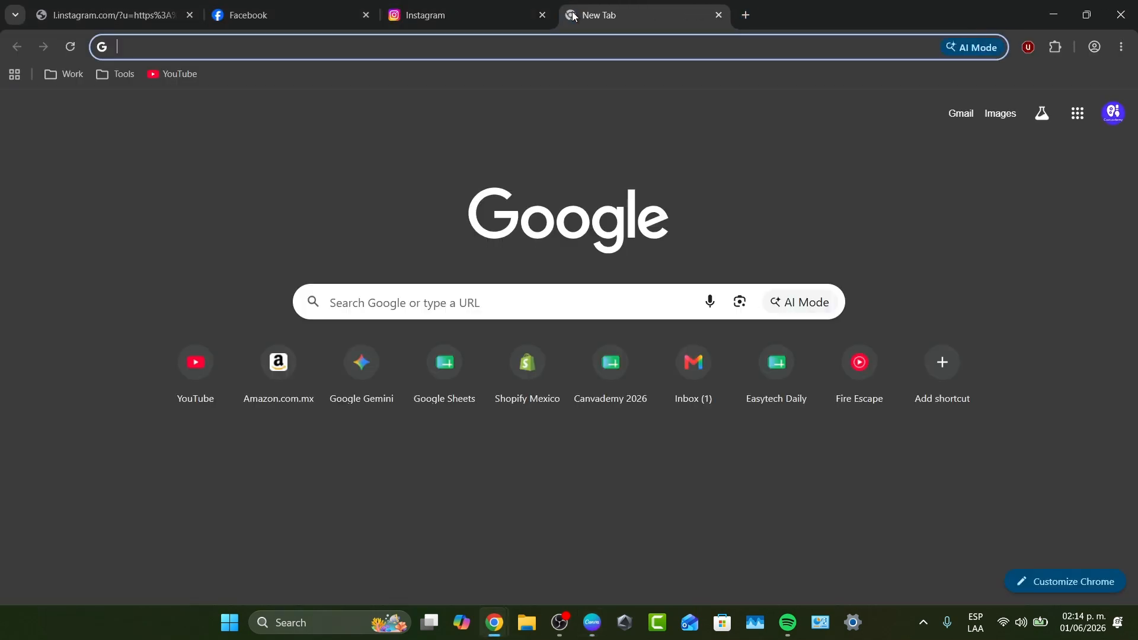
text(canva.com)
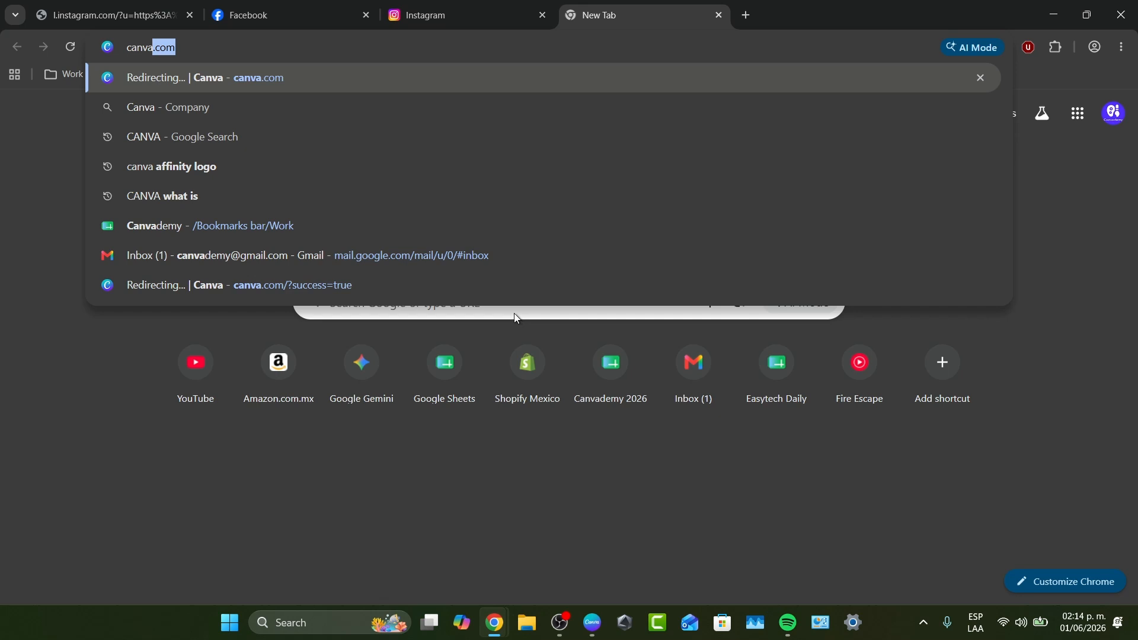
click(282, 78)
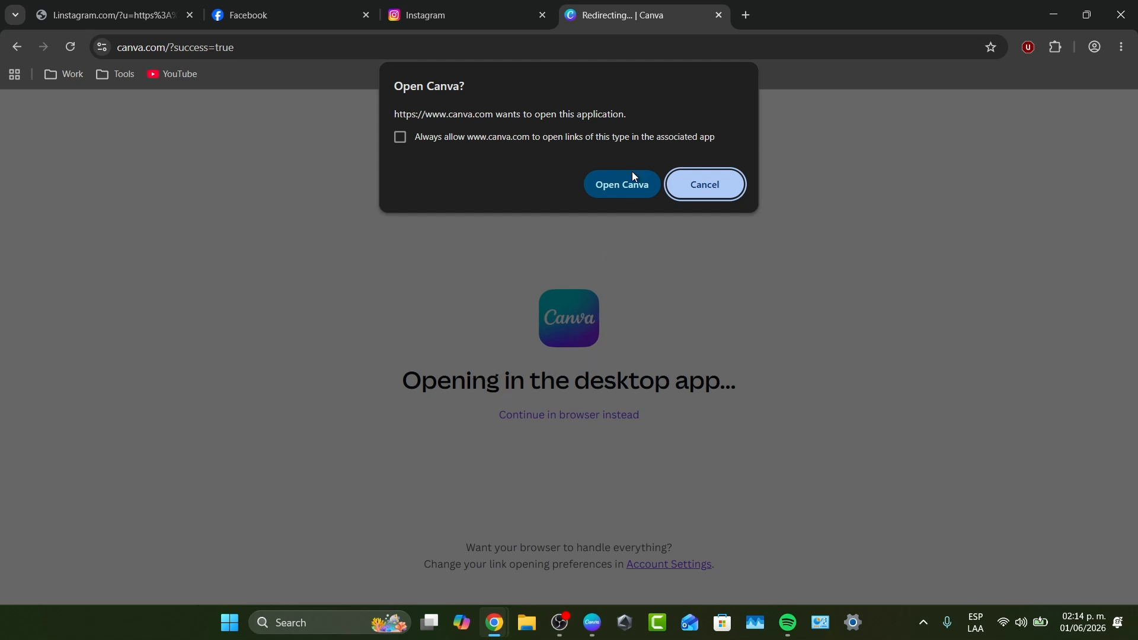
click(719, 16)
click(592, 623)
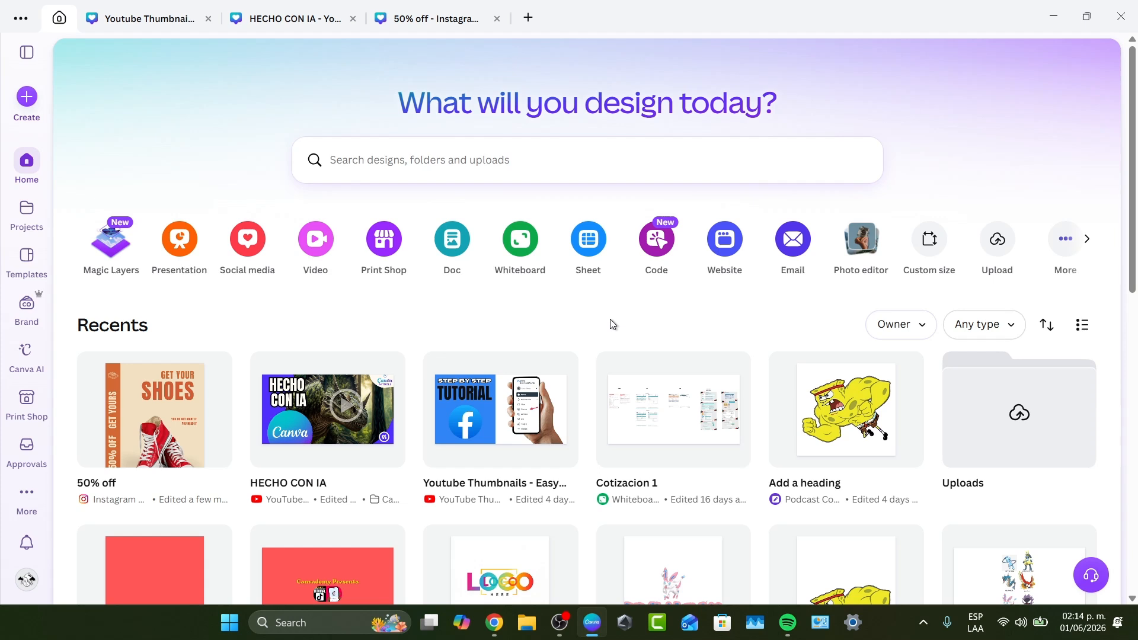
Step: Search the existing designs for "instagram" and "minimalistic instagram post", and clear the search
click(486, 166)
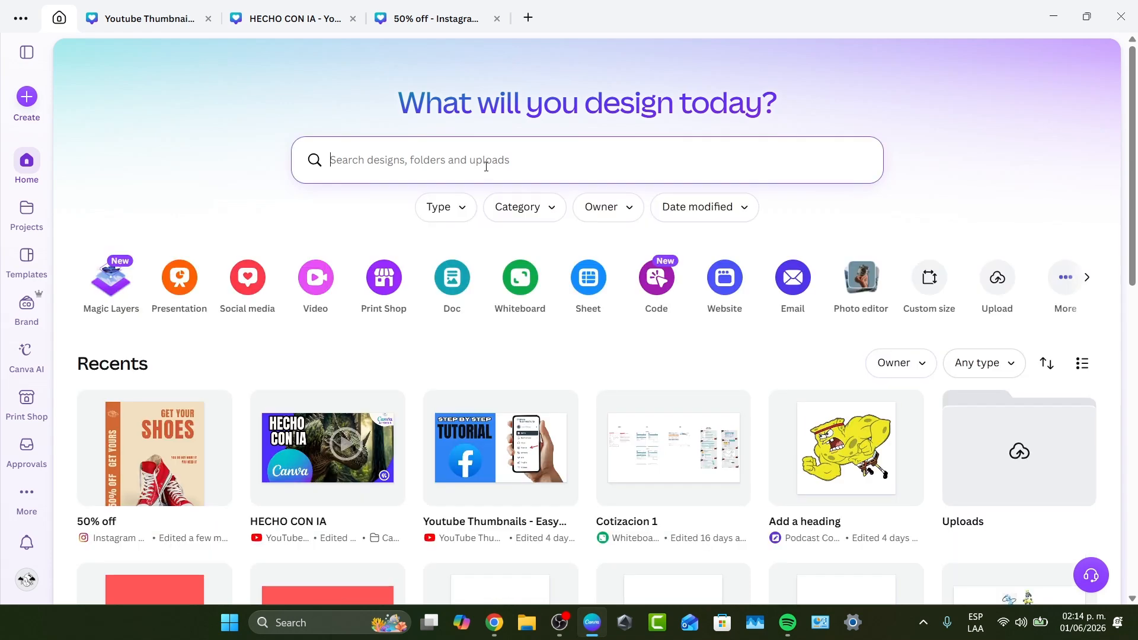
text(instagram)
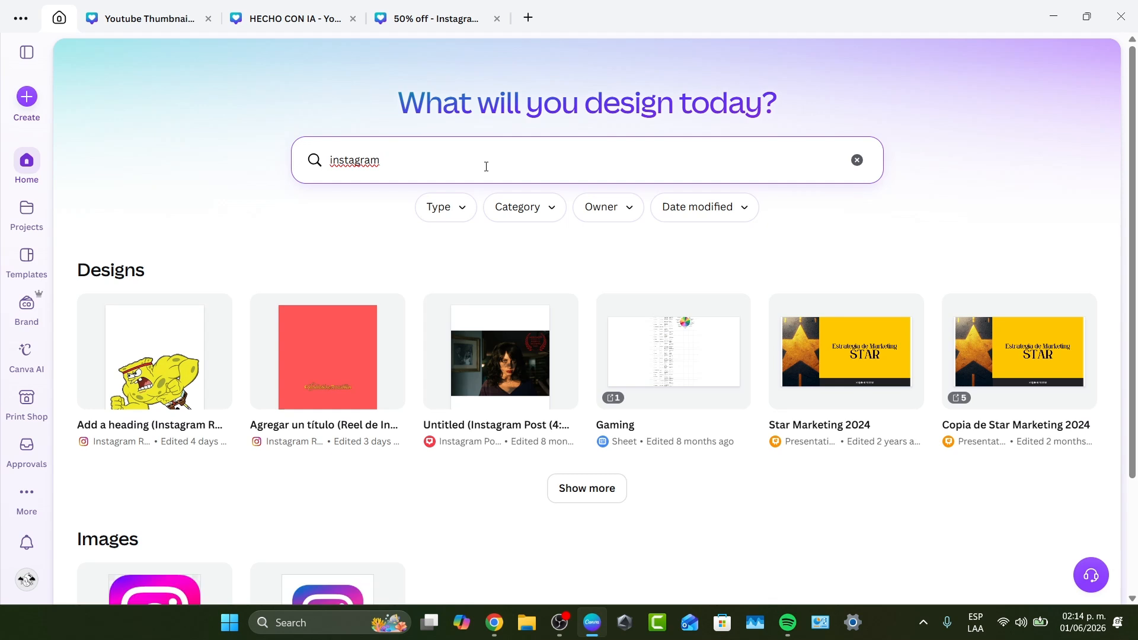
key(ctrl+a)
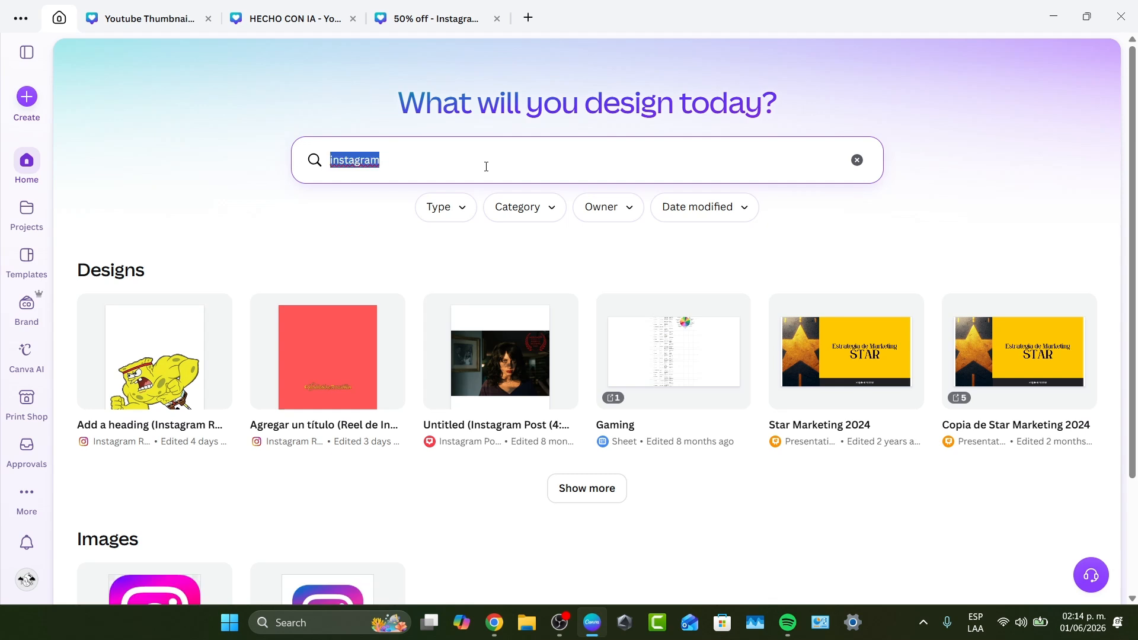
text(minimalistic)
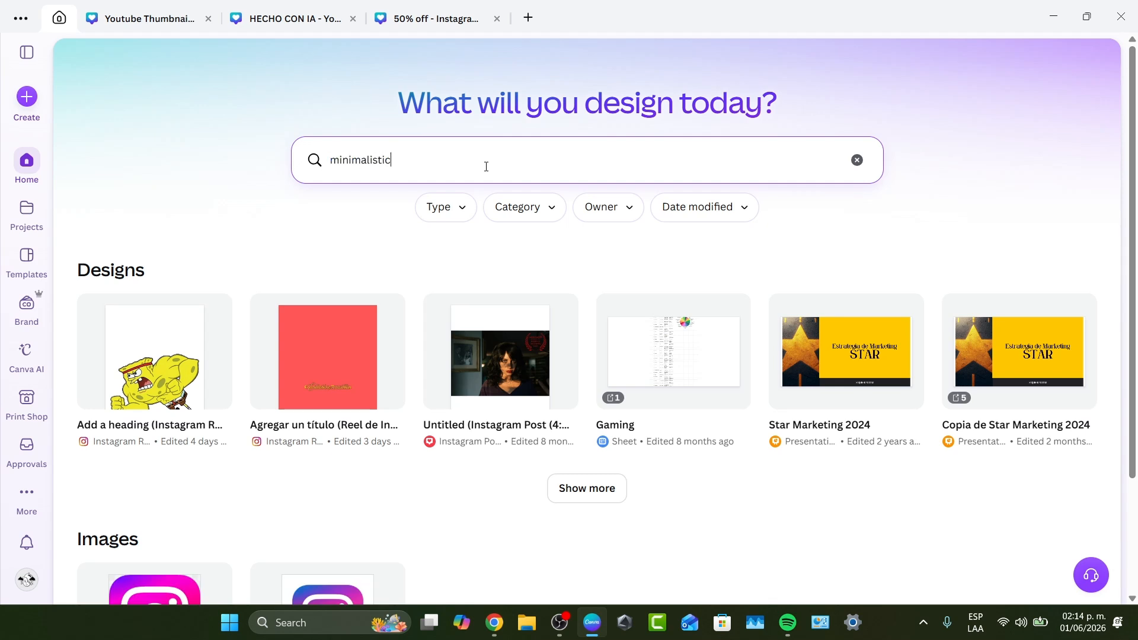
text( instagra)
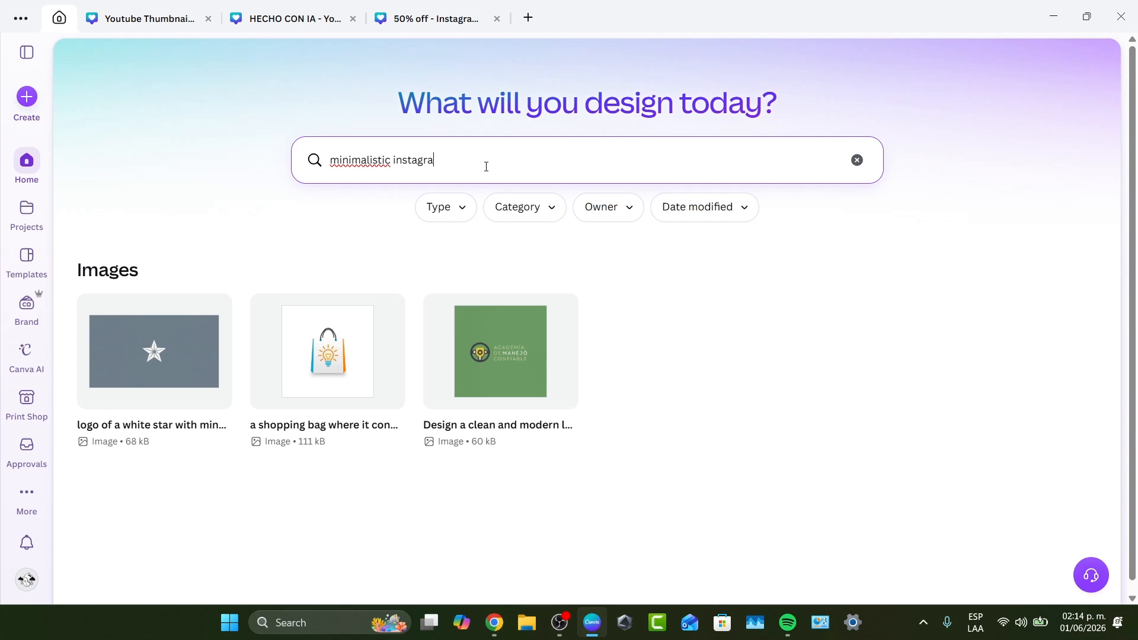
text(m post)
key(ctrl+a)
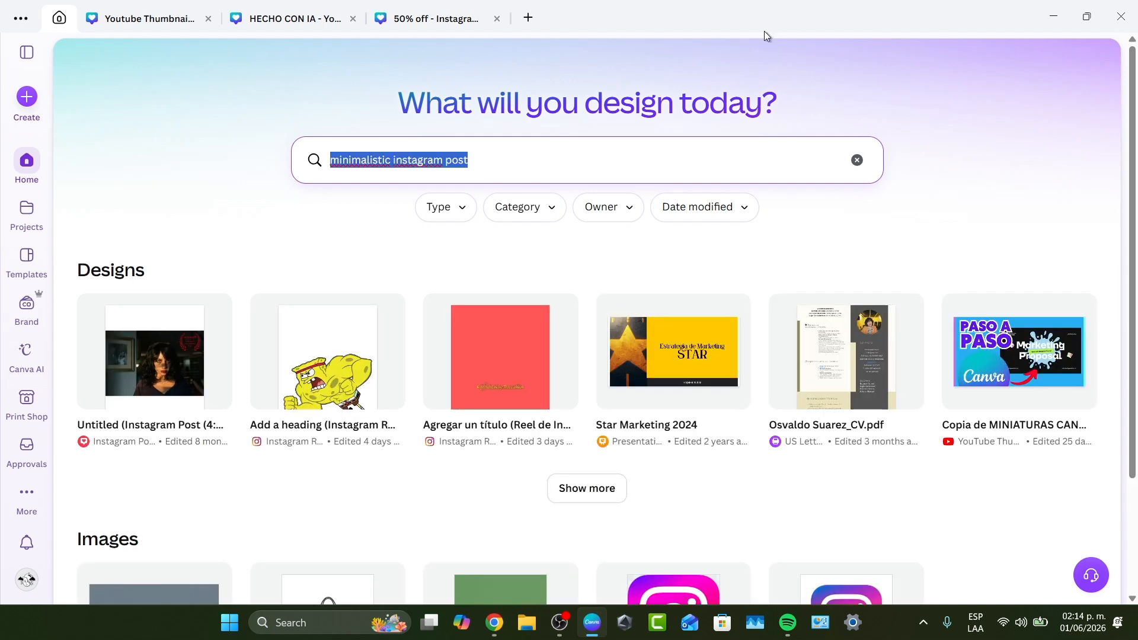
click(857, 160)
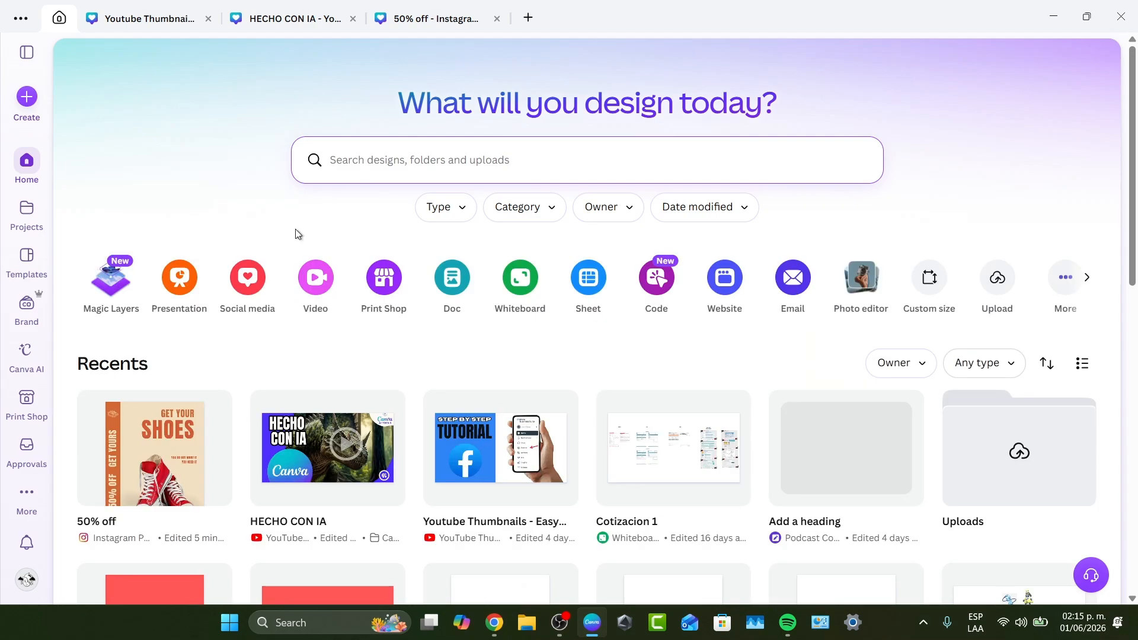
Step: Search the new design types for "minimalistic instagram post" and create a Minimalist Instagram Story design
scroll(409, 382, down, 10)
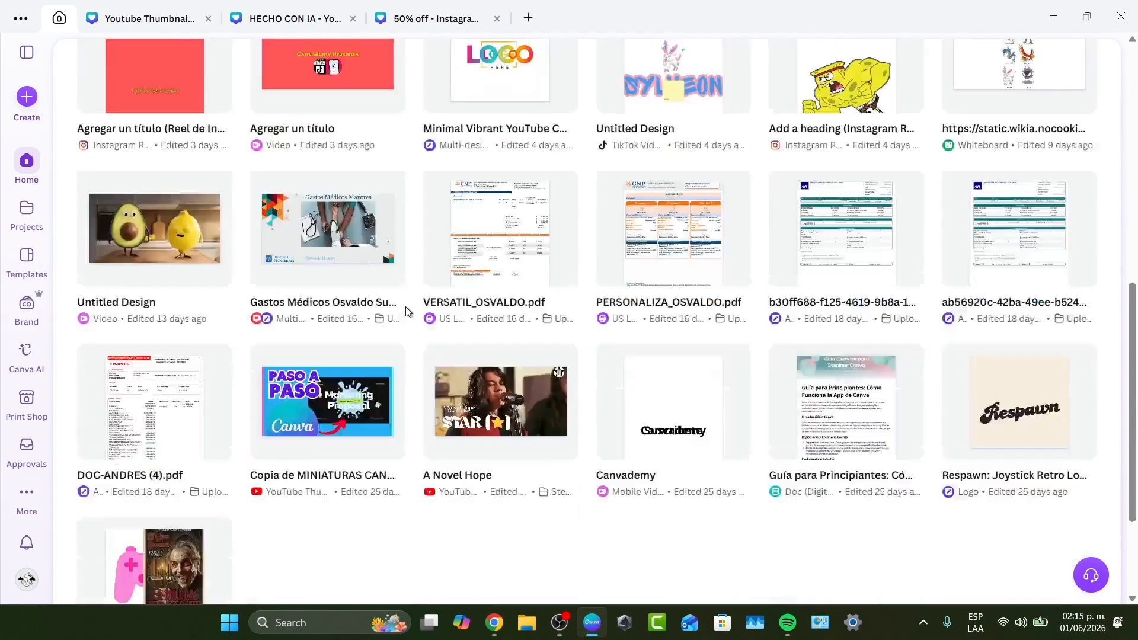
scroll(406, 307, down, 4)
scroll(405, 307, up, 14)
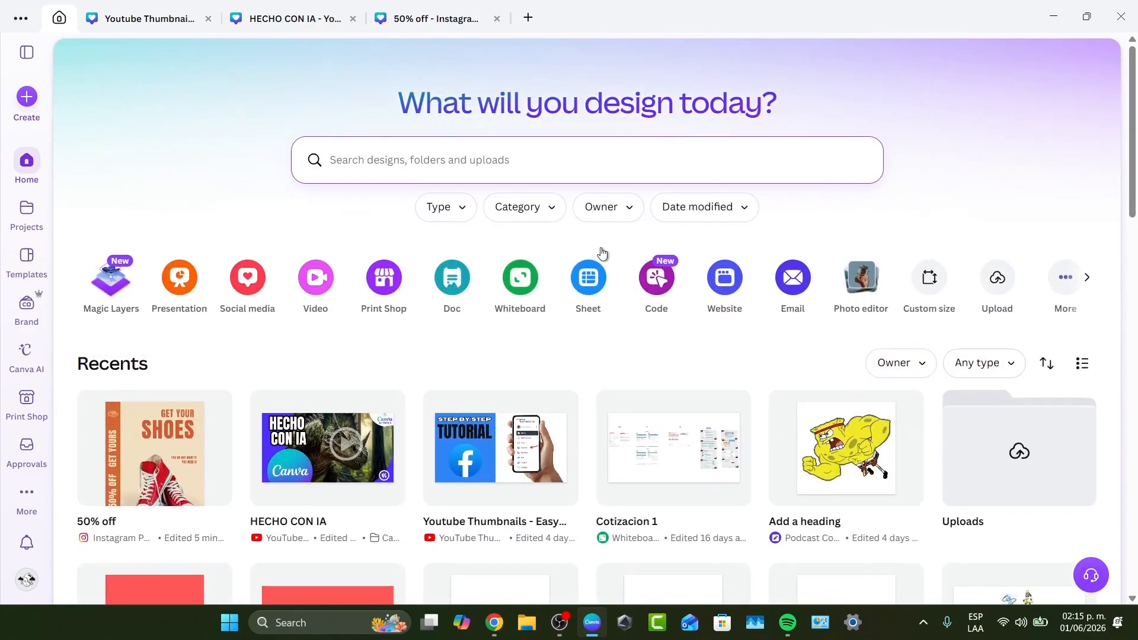
click(27, 97)
text(minimalistic instagram post)
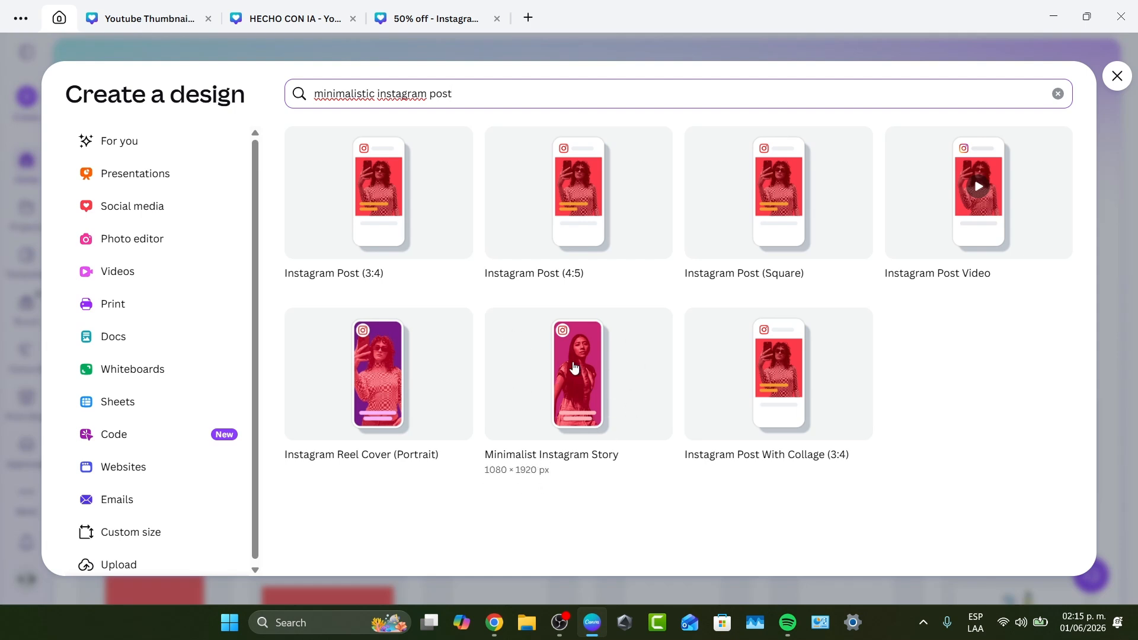
click(574, 392)
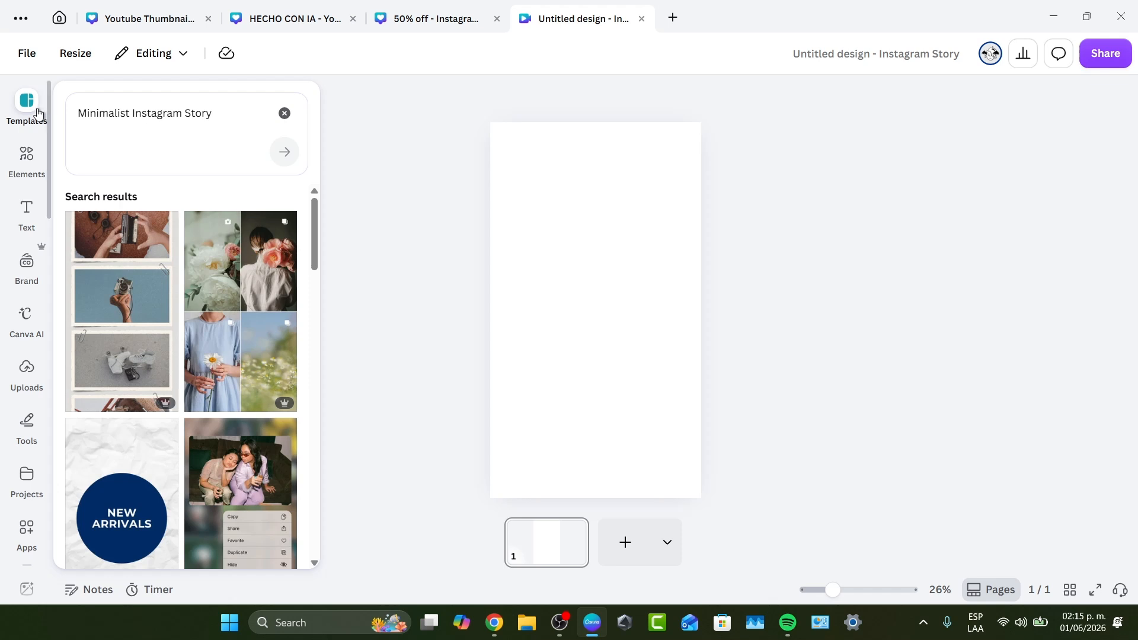
Step: Apply the Monochrome Aesthetic Minimalist Simple Retro Friends Photo Collage Polaroid Strip template to the blank story page
scroll(216, 309, down, 5)
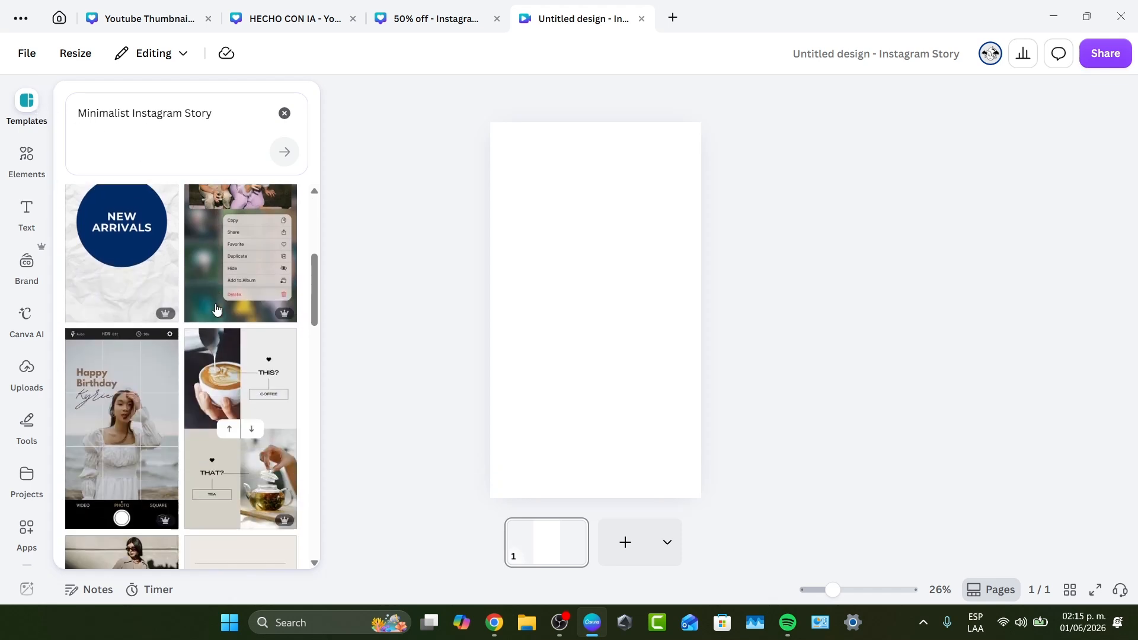
scroll(216, 309, down, 9)
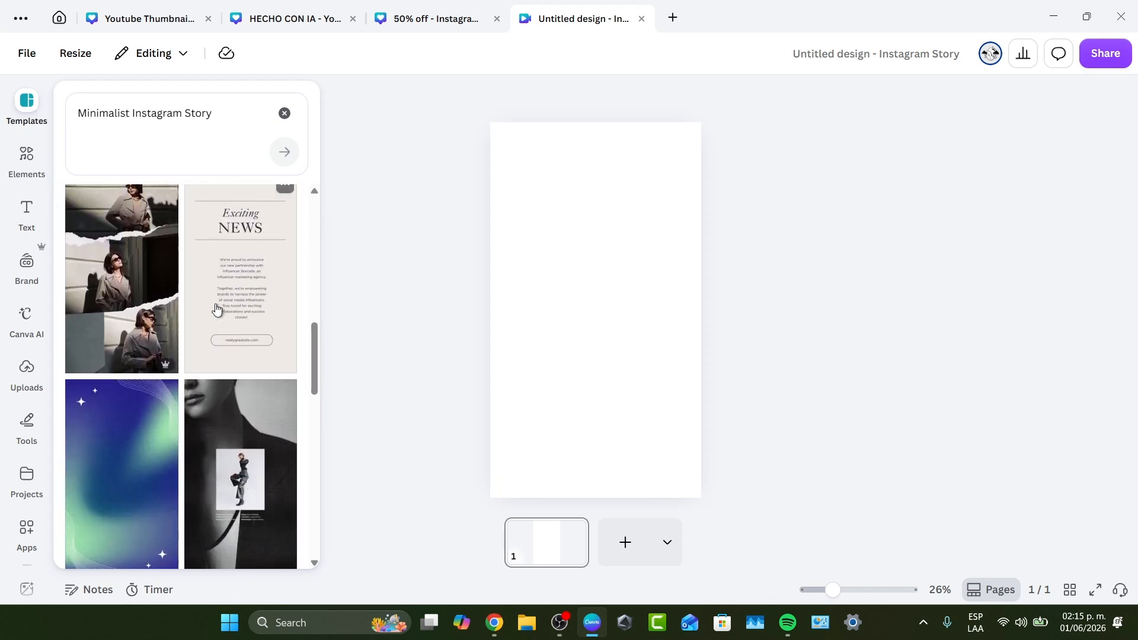
scroll(217, 309, down, 1)
scroll(216, 309, up, 2)
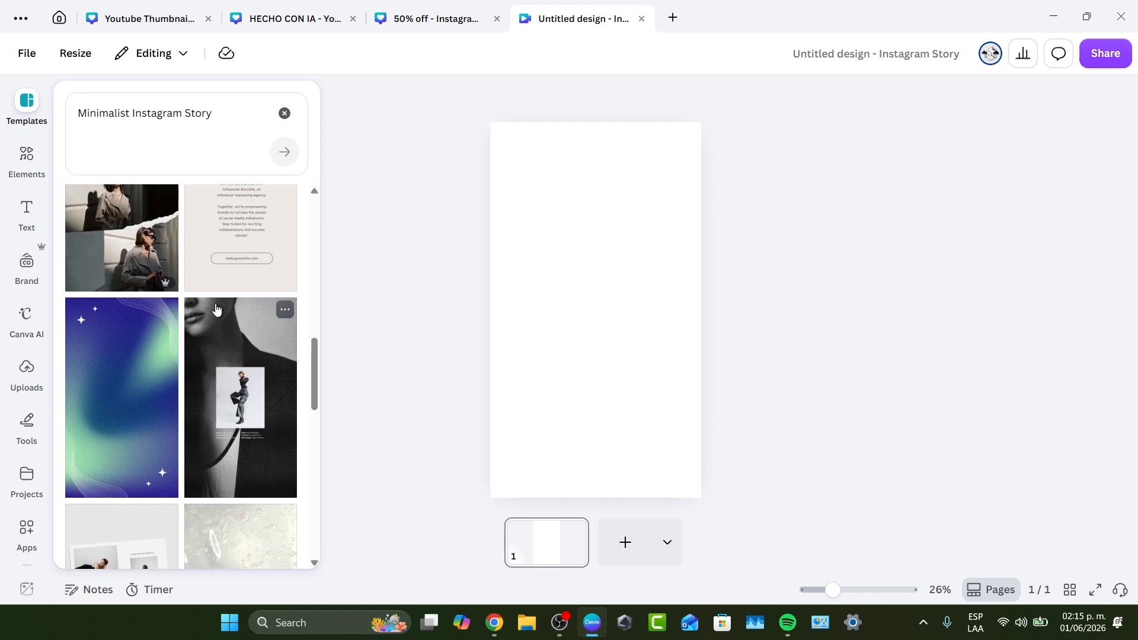
scroll(216, 309, down, 1)
scroll(216, 309, down, 9)
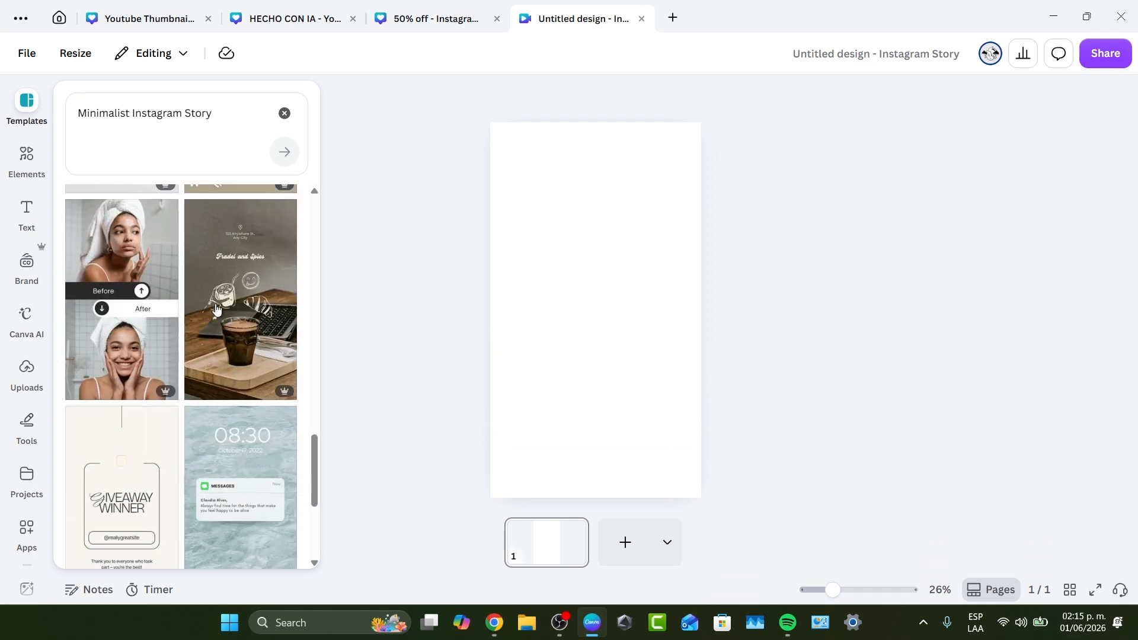
scroll(217, 308, down, 2)
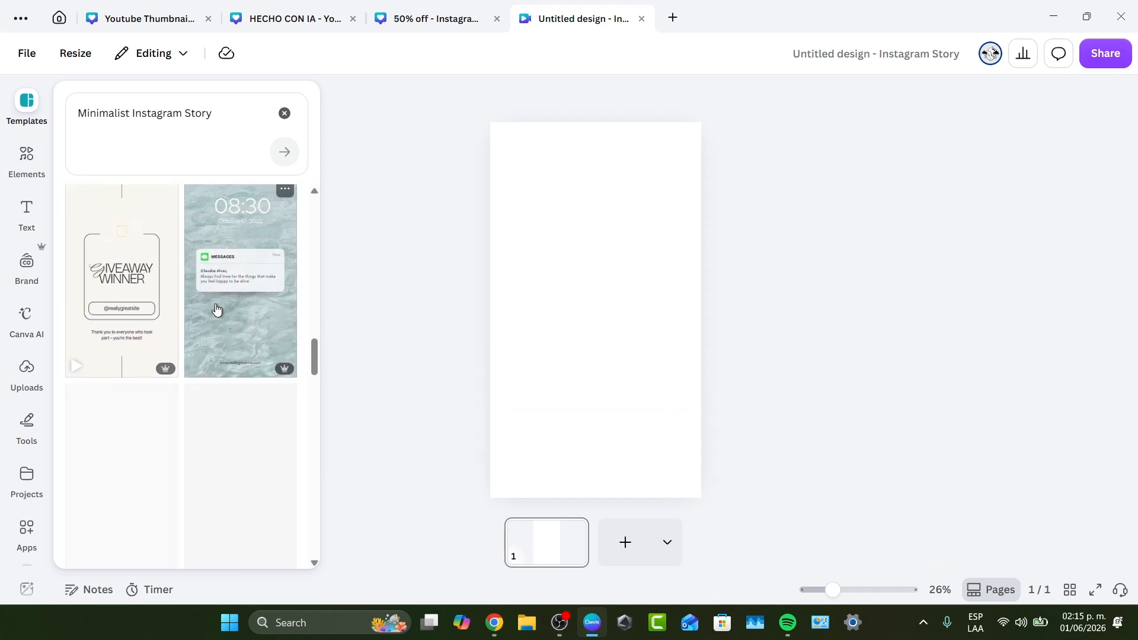
scroll(216, 309, down, 3)
scroll(217, 309, down, 7)
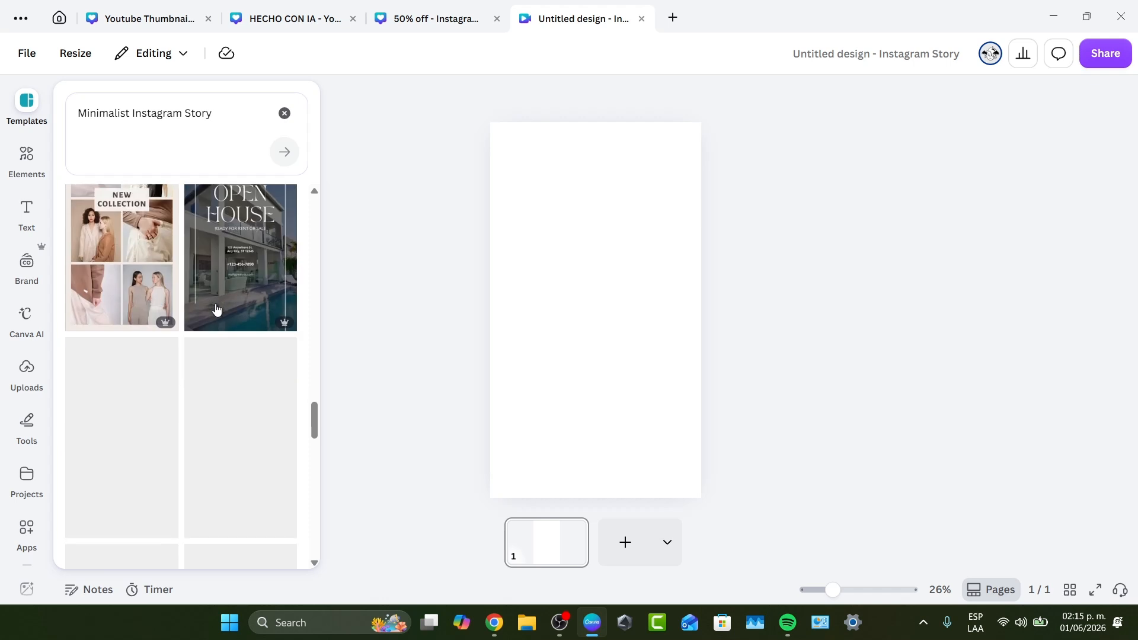
scroll(216, 309, down, 8)
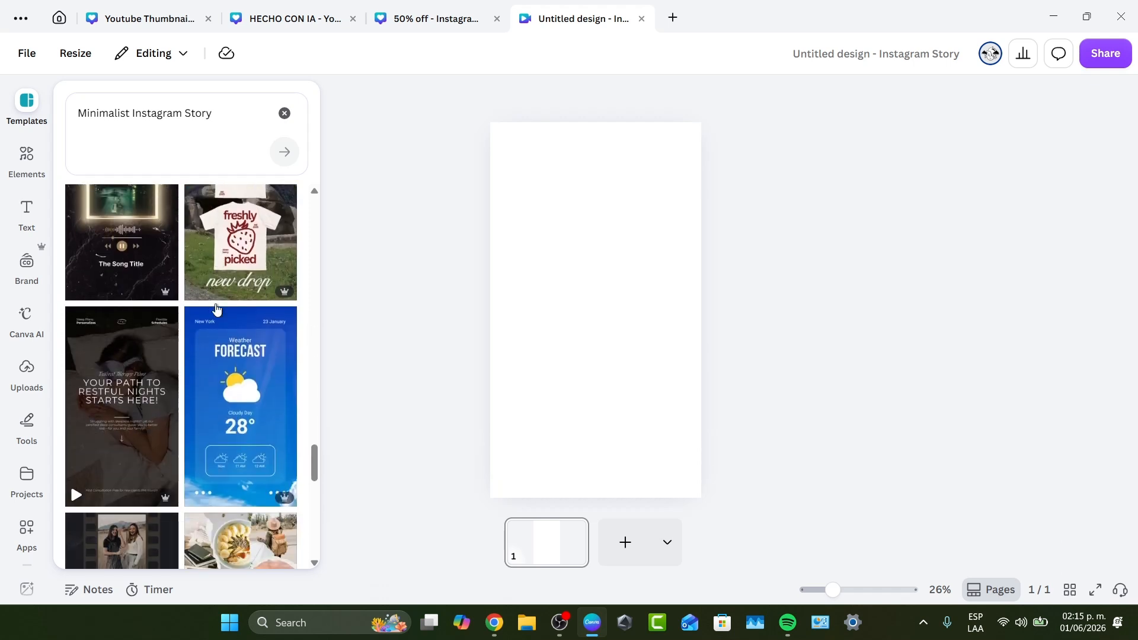
scroll(216, 308, down, 3)
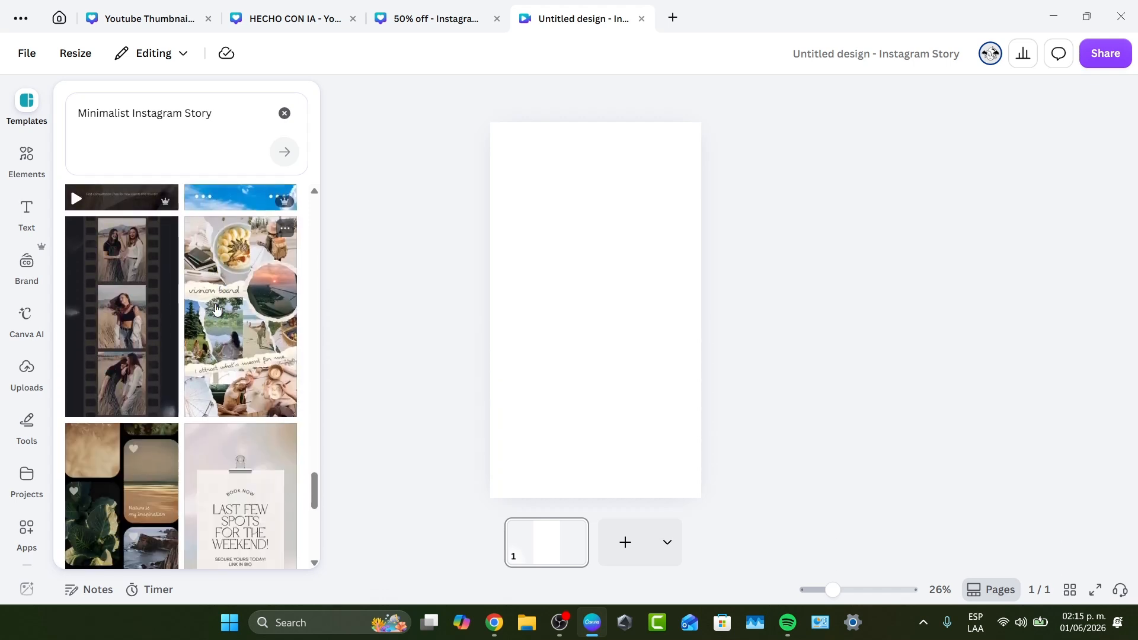
scroll(217, 309, down, 5)
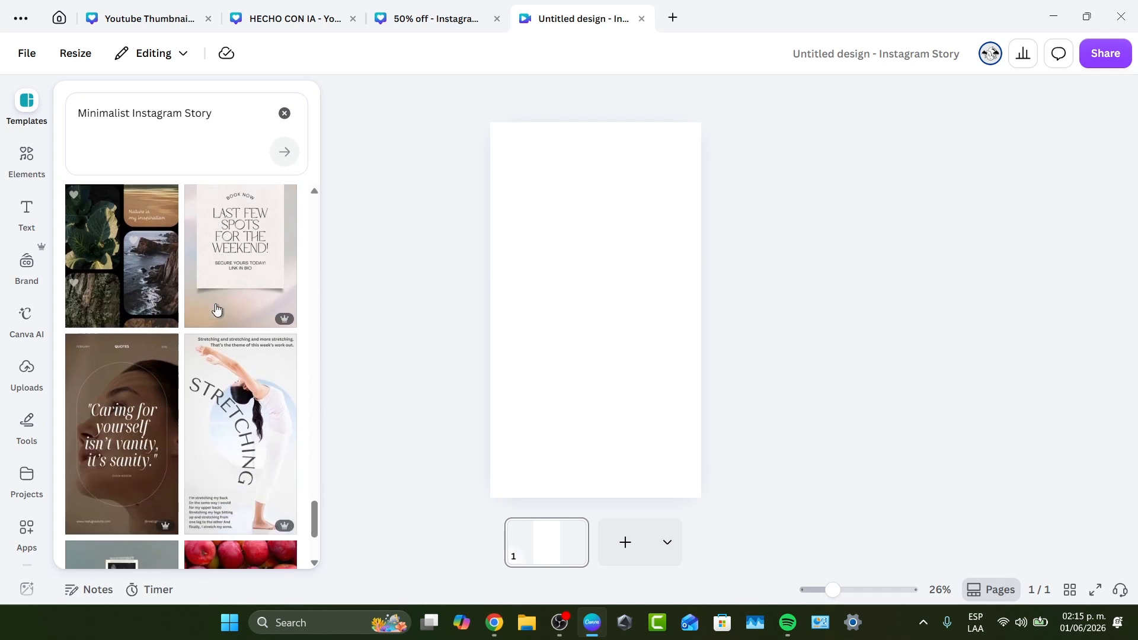
scroll(216, 309, down, 4)
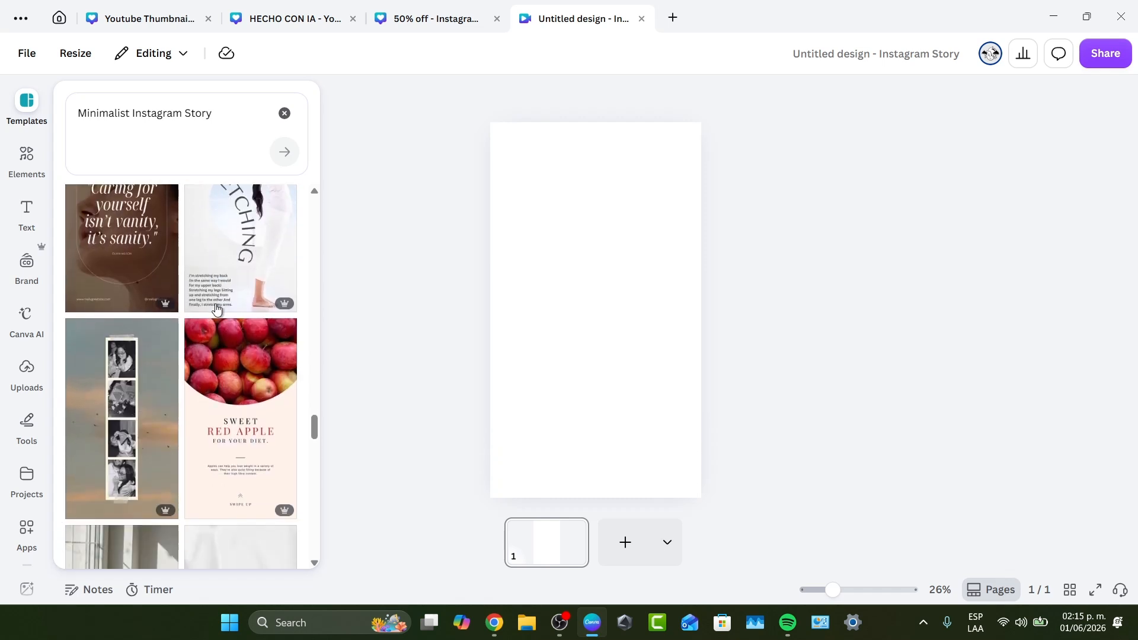
scroll(217, 309, down, 3)
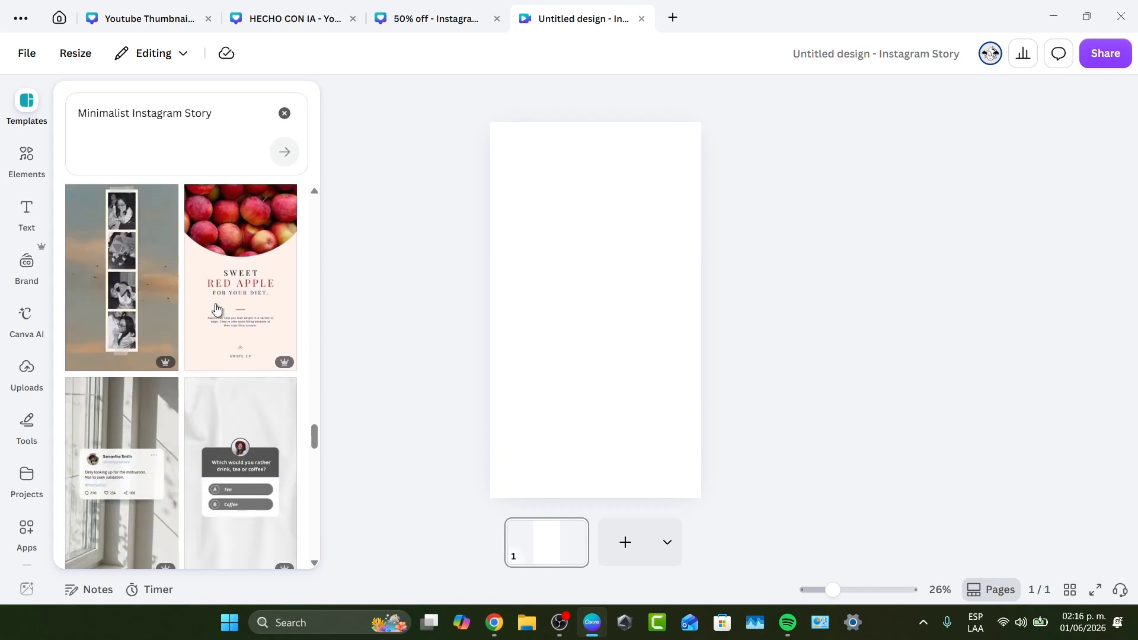
click(95, 274)
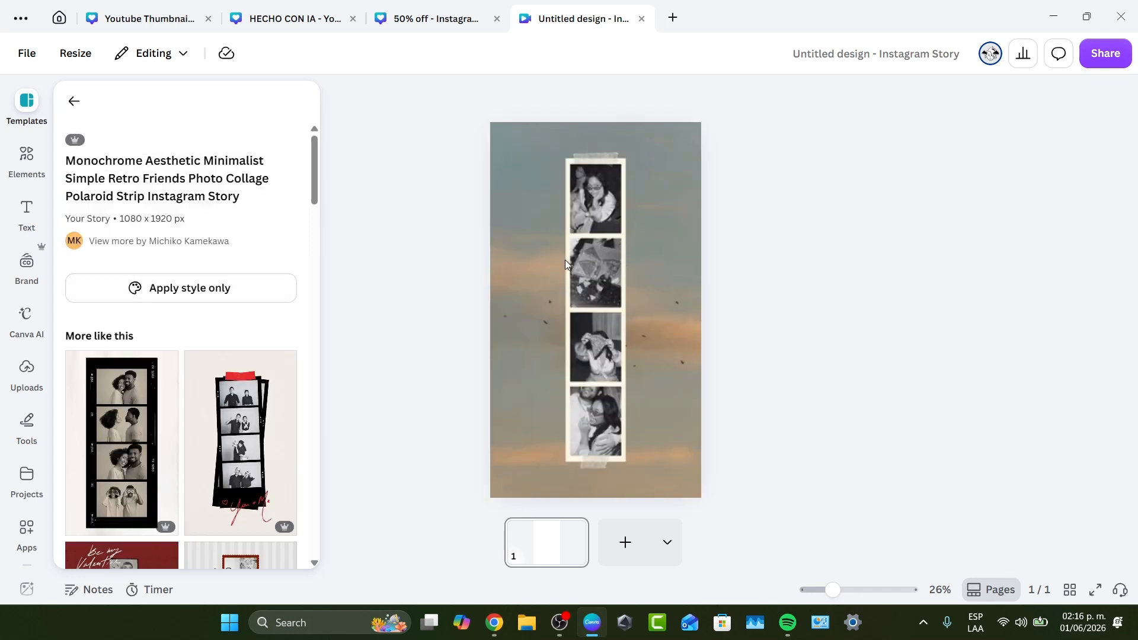
Step: Select the sky background and the photo strip in turn to examine the template's editable parts
click(679, 201)
click(611, 205)
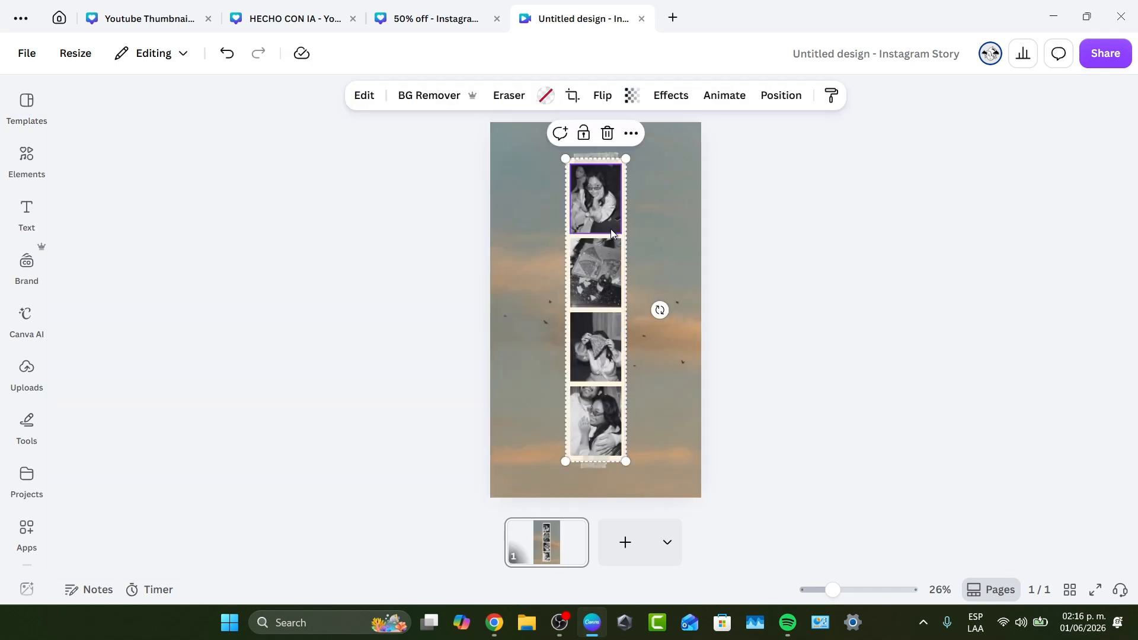
click(663, 221)
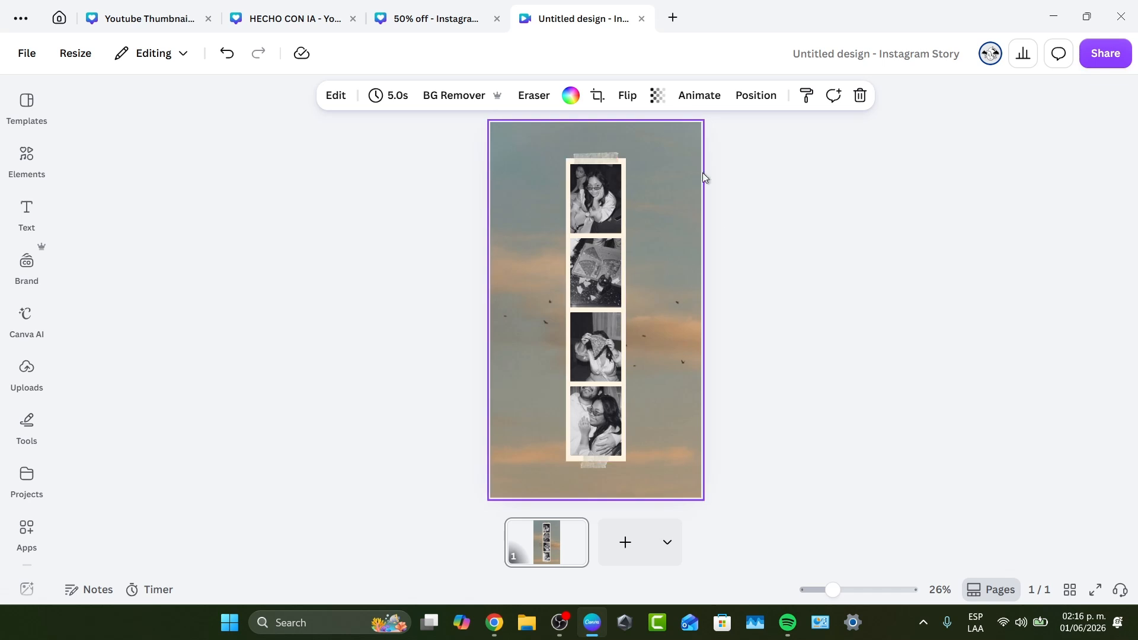
click(596, 169)
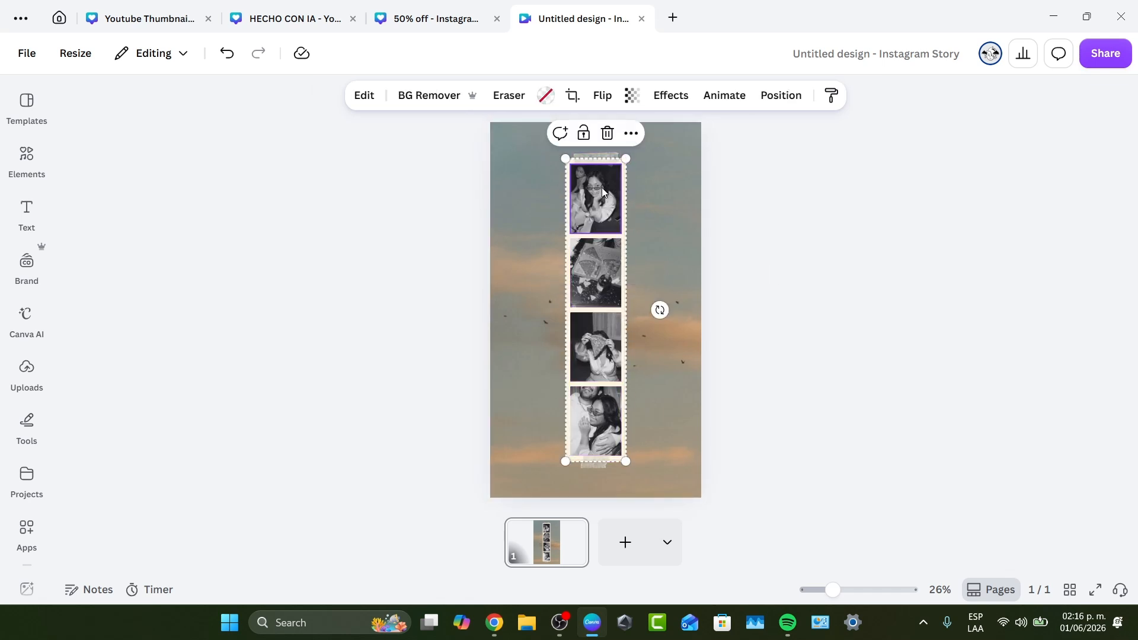
click(754, 347)
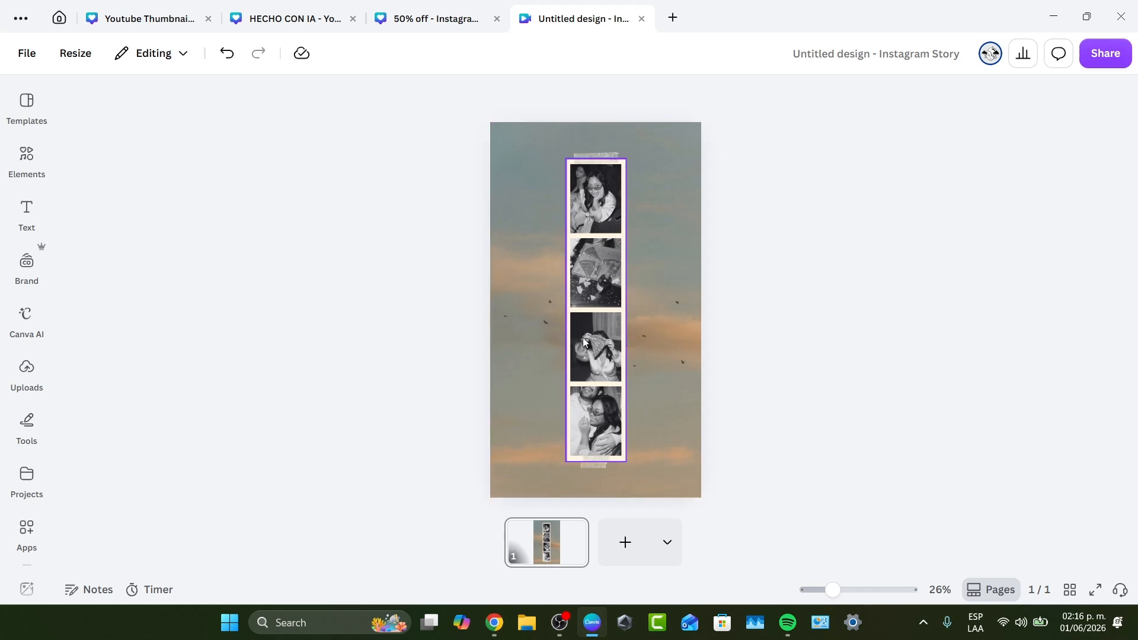
click(667, 369)
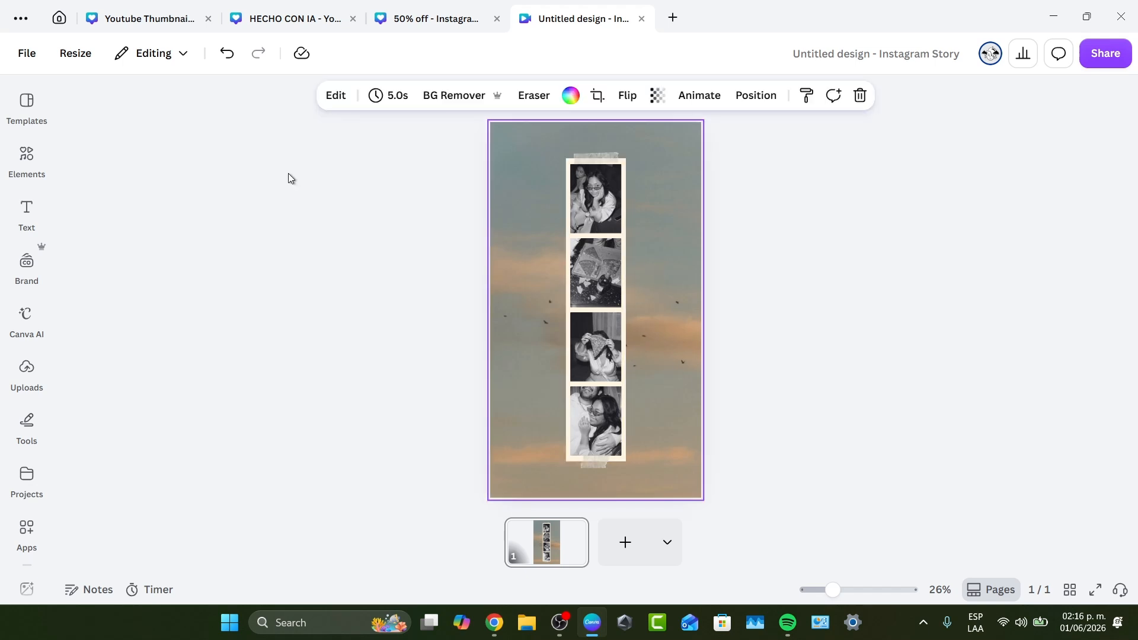
Step: Add a second page and apply the Red White Scribble Valentines Day Couple Instagram Story template to it
click(625, 542)
click(36, 112)
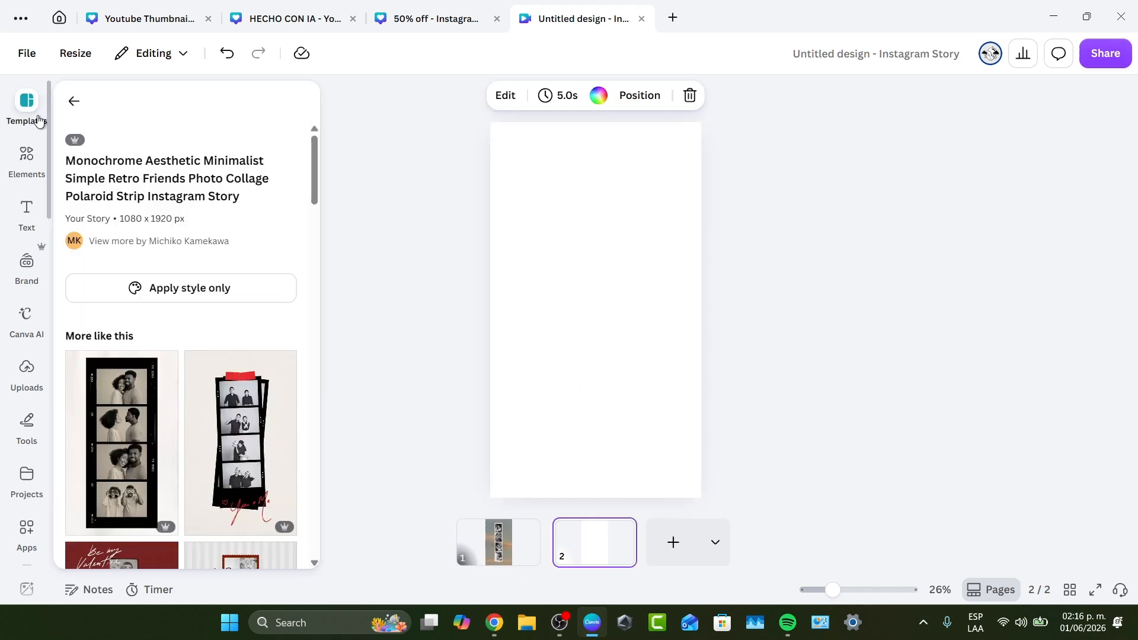
scroll(223, 403, down, 8)
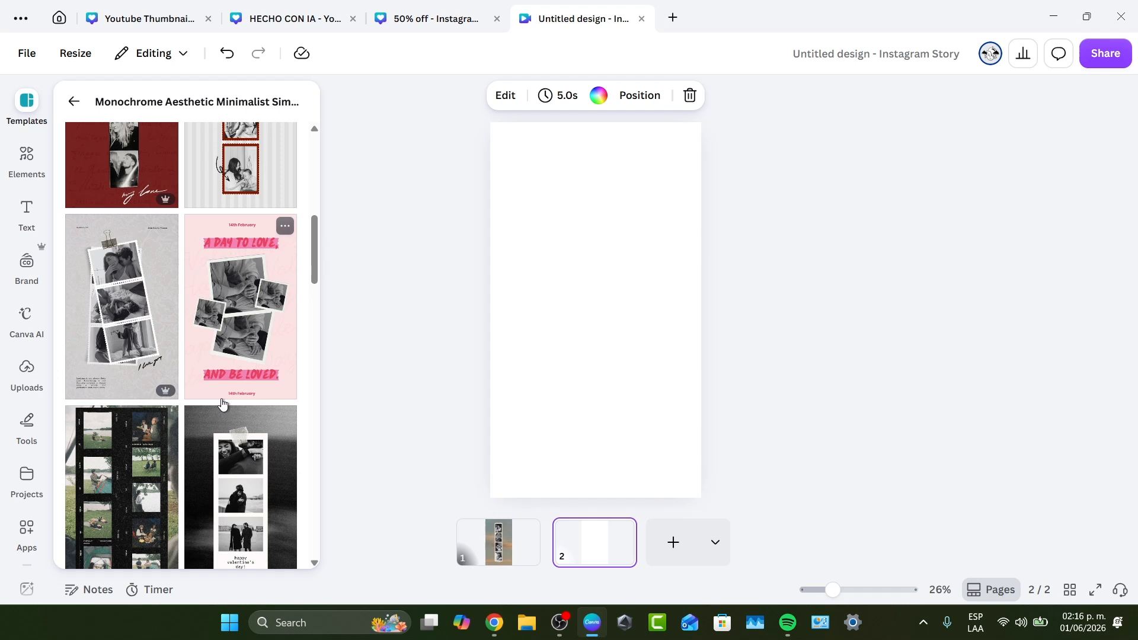
scroll(222, 404, up, 3)
click(133, 271)
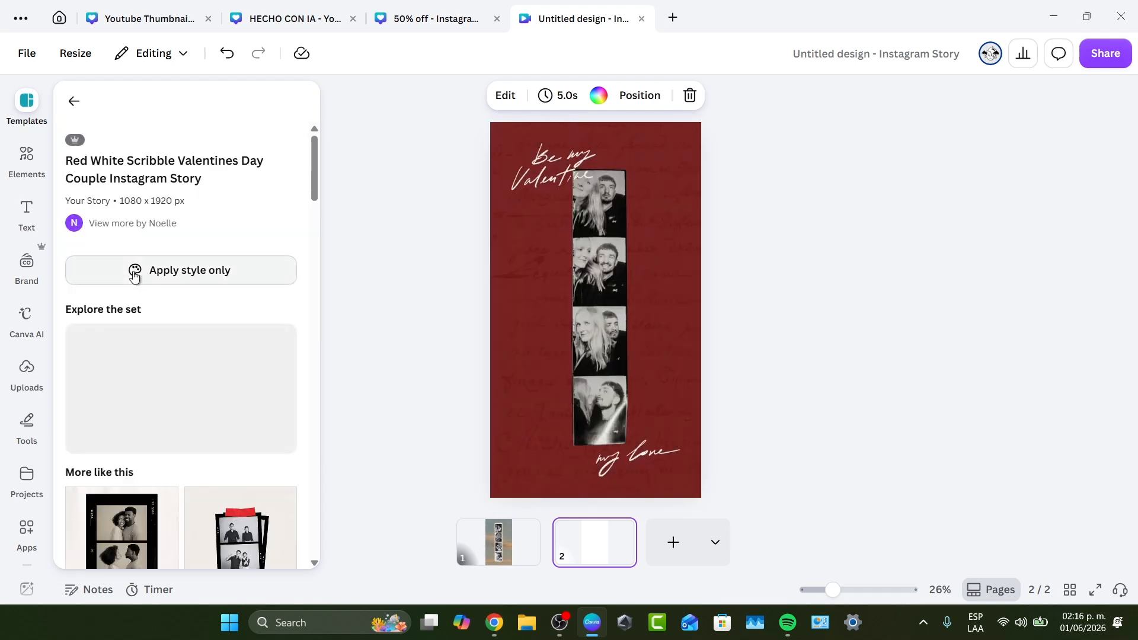
click(745, 212)
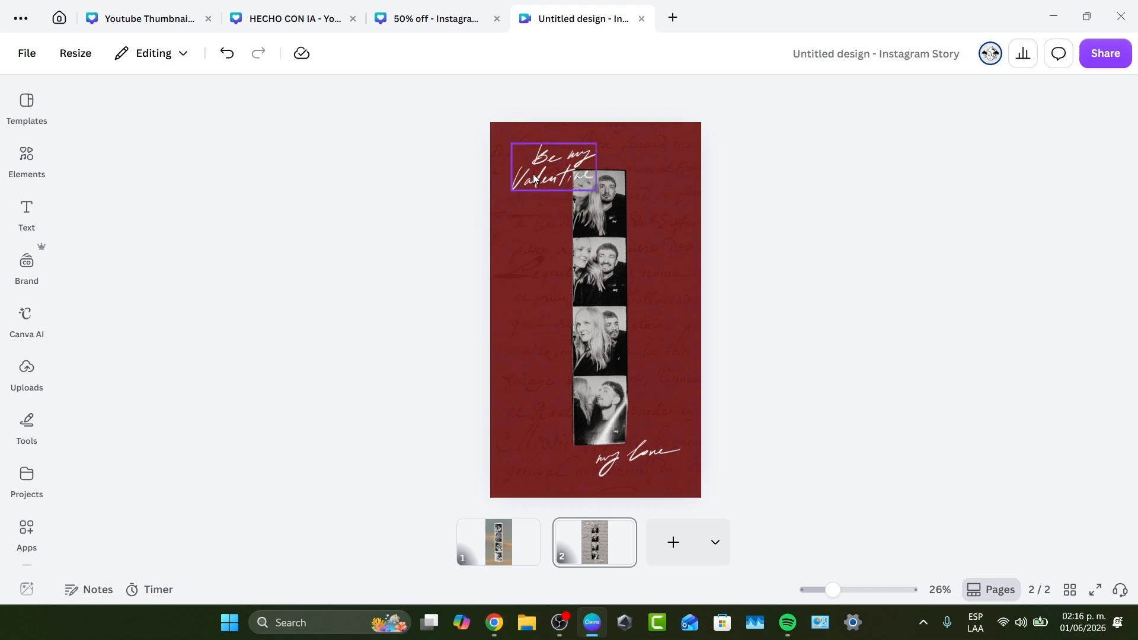
double_click(553, 163)
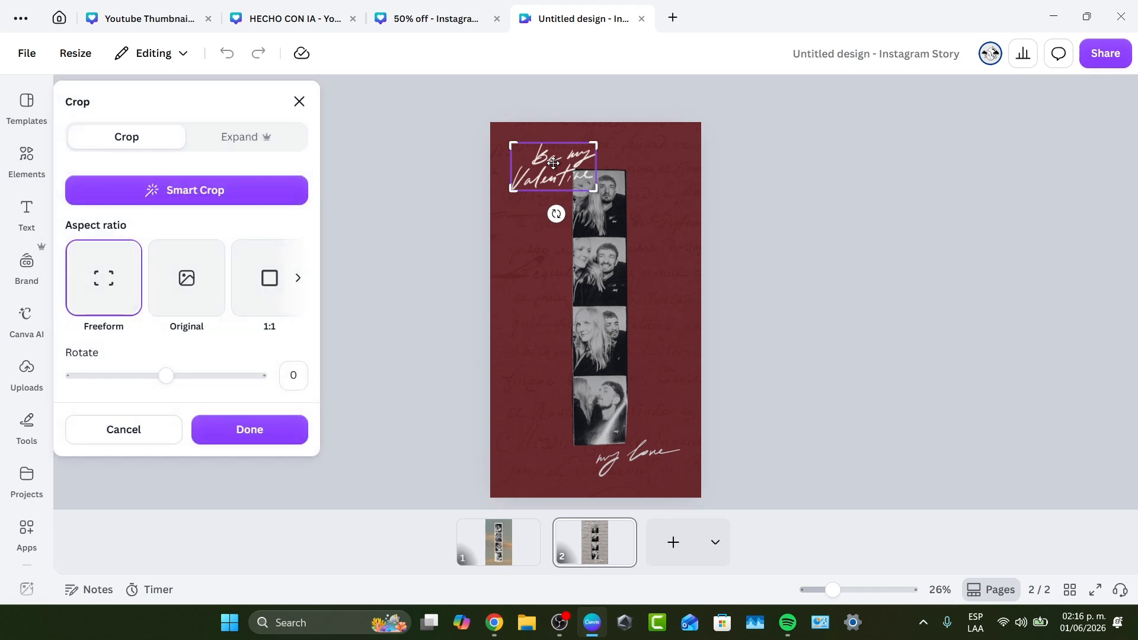
double_click(553, 163)
double_click(554, 163)
click(150, 433)
Step: Delete the handwritten "Be my Valentine" and "my love" graphics from the second page
mouse_move(540, 167)
mouse_down()
mouse_move(551, 166)
mouse_move(538, 169)
mouse_up()
key(Delete)
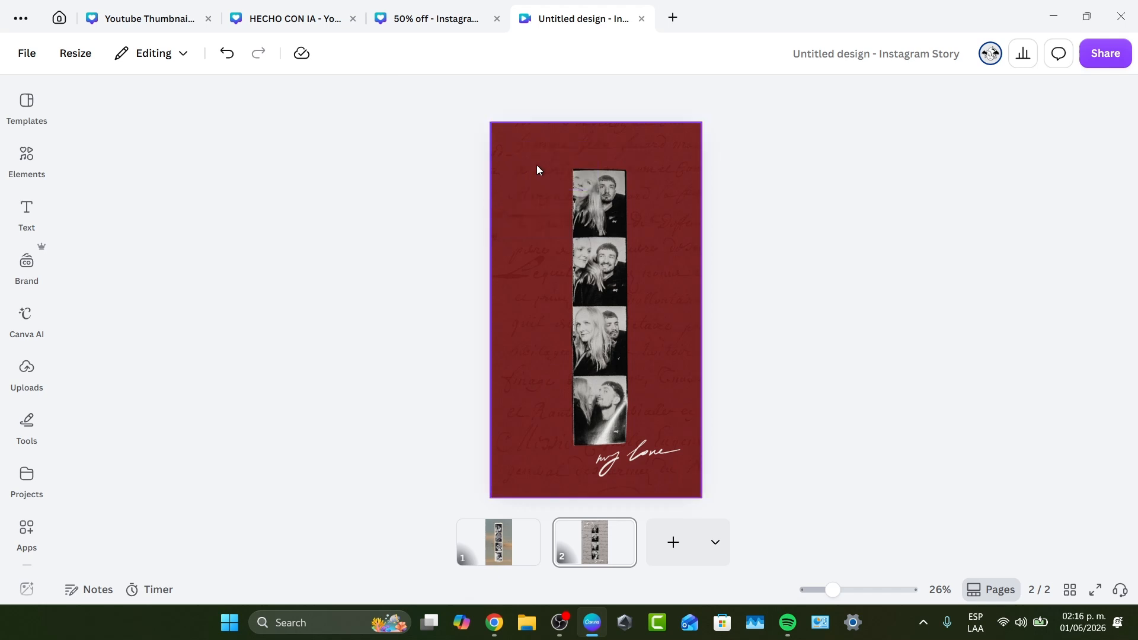
click(658, 468)
key(Delete)
Step: Add a heading text box and place it at the top of the red page, above the photo strip
click(23, 214)
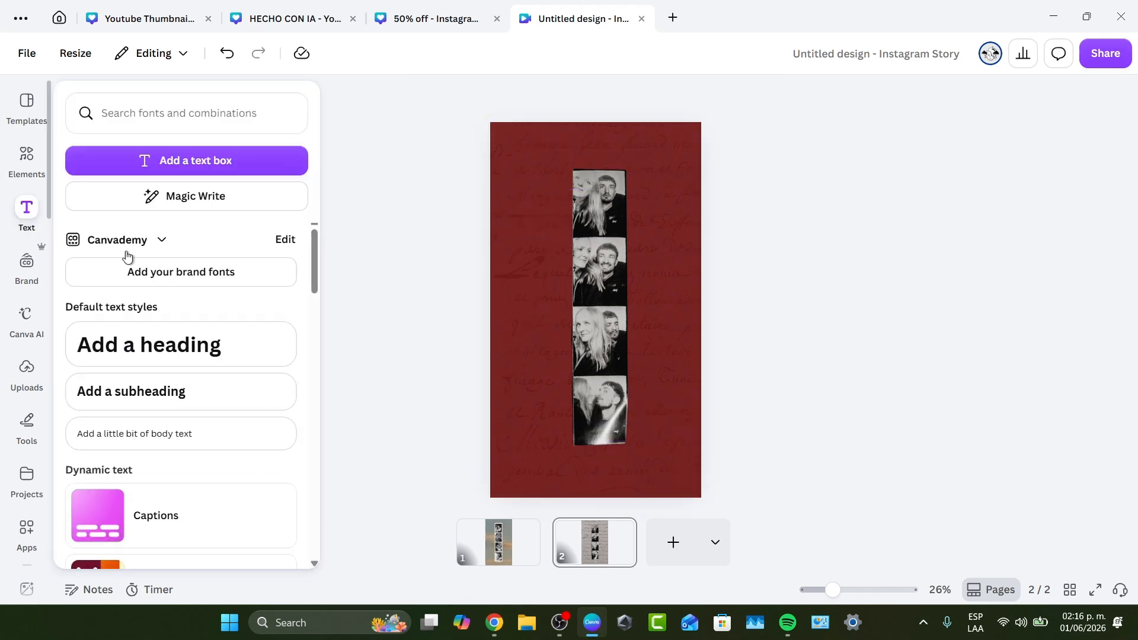
click(211, 344)
drag(621, 369, 609, 206)
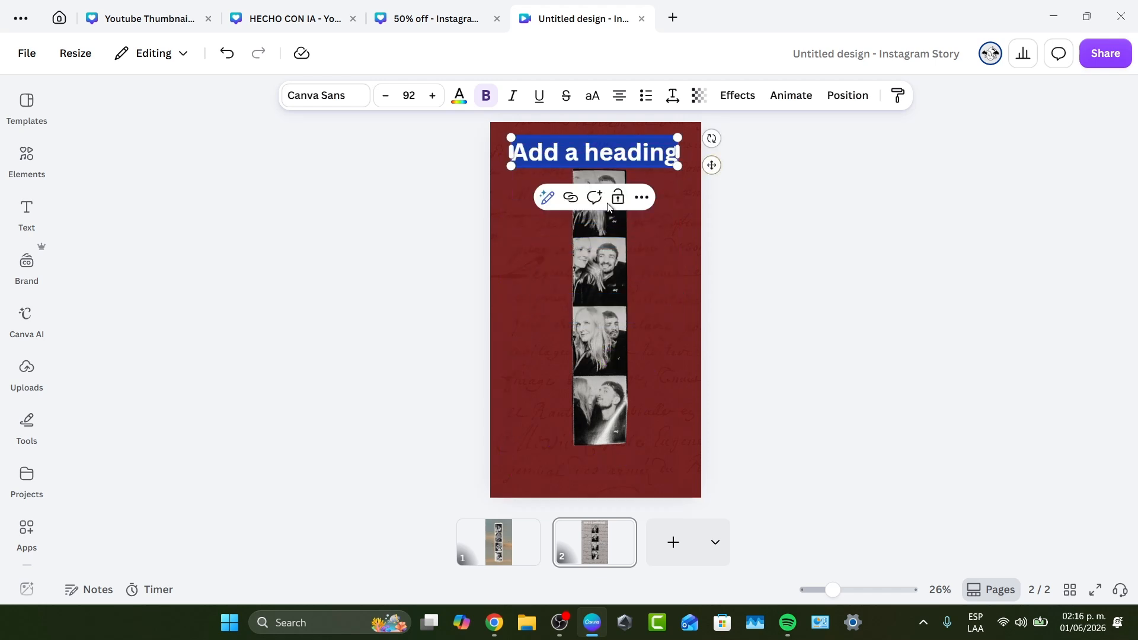
Step: Replace the placeholder heading text with "You & Me"
triple_click(601, 143)
text(You! & me)
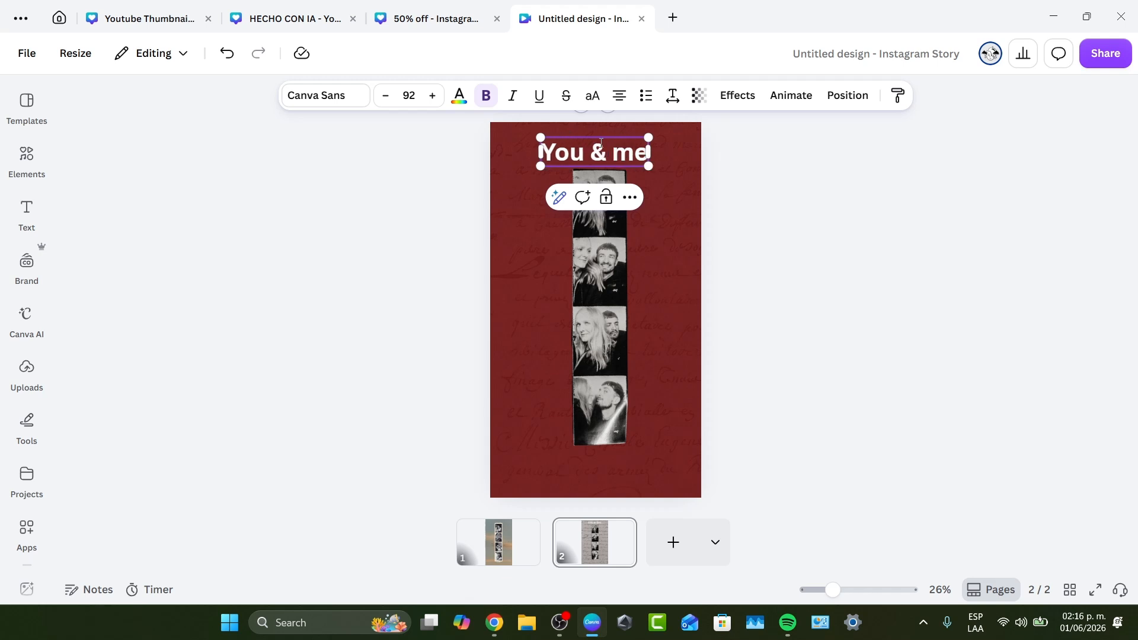
key(BackSpace)
key(BackSpace)
text(Me)
click(983, 284)
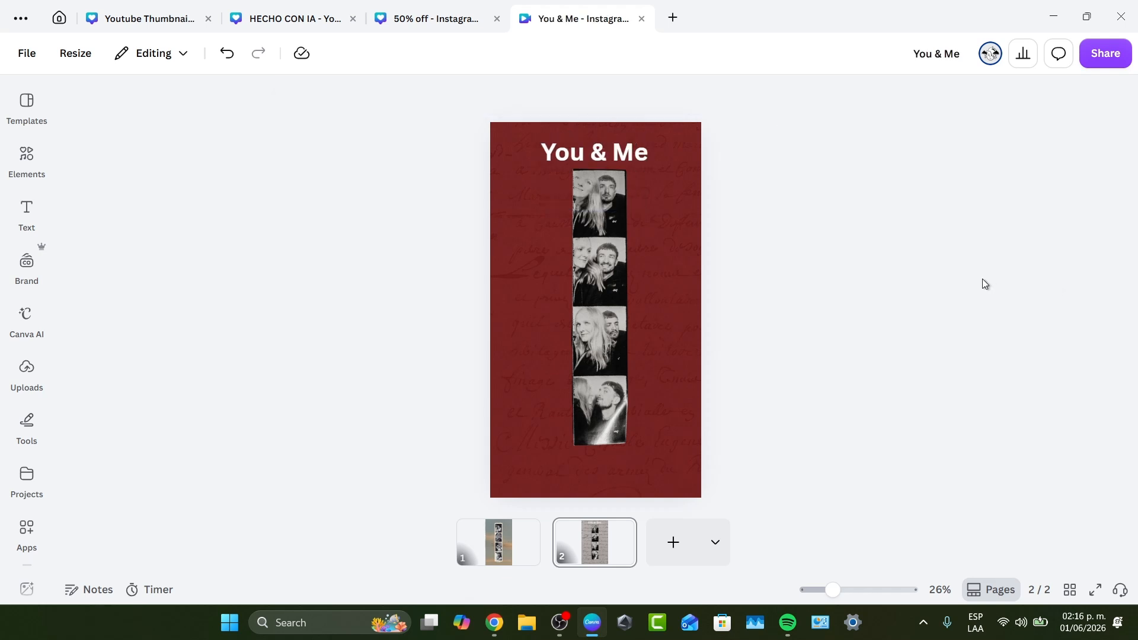
Step: Change the "You & Me" heading's font to Brittany and move it slightly down to overlap the photo strip's top edge
click(600, 158)
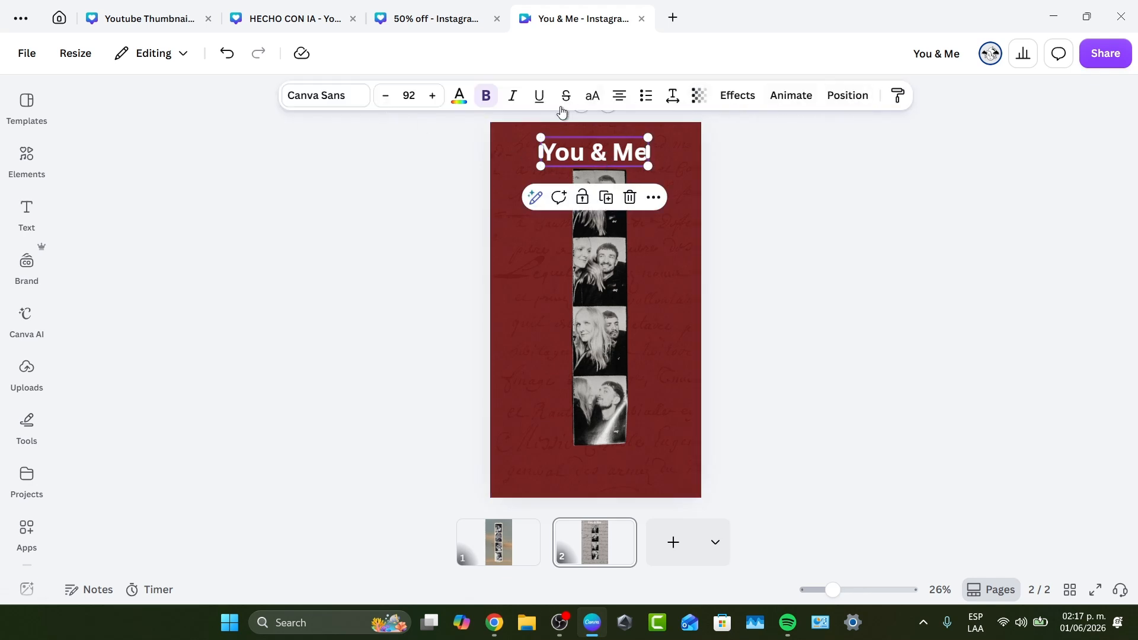
click(347, 98)
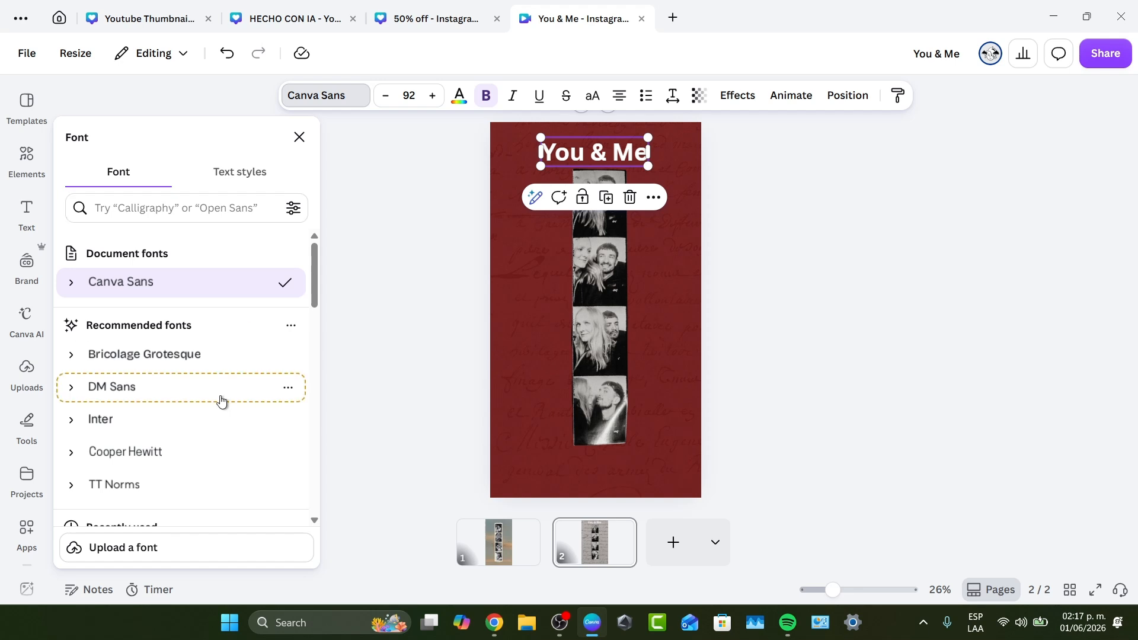
scroll(221, 401, down, 3)
scroll(220, 403, down, 3)
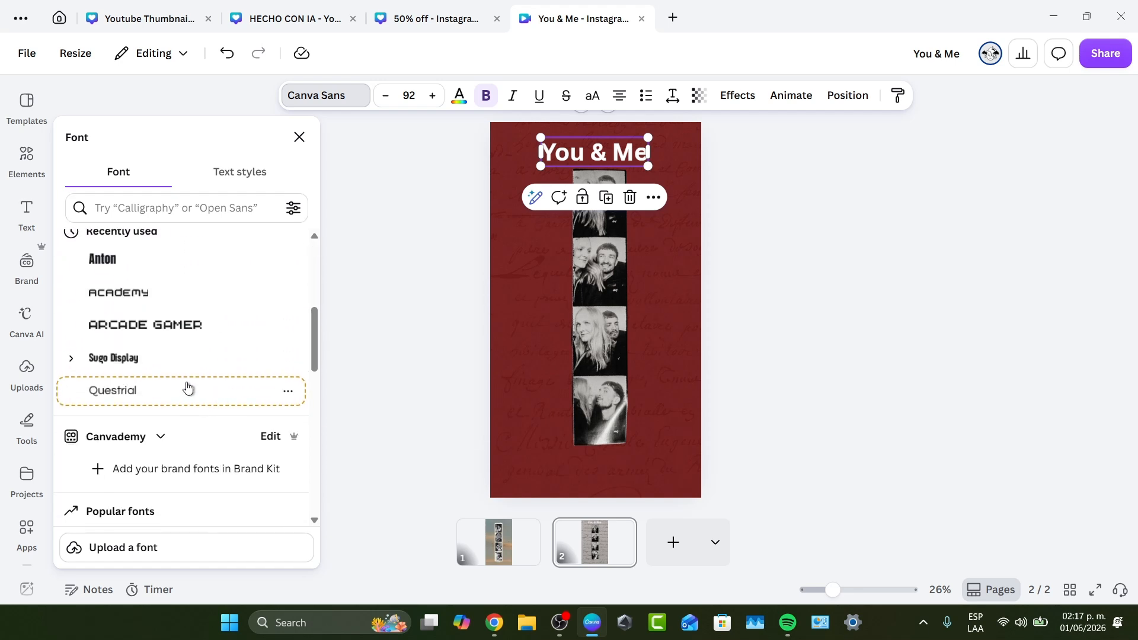
scroll(187, 387, down, 5)
click(186, 351)
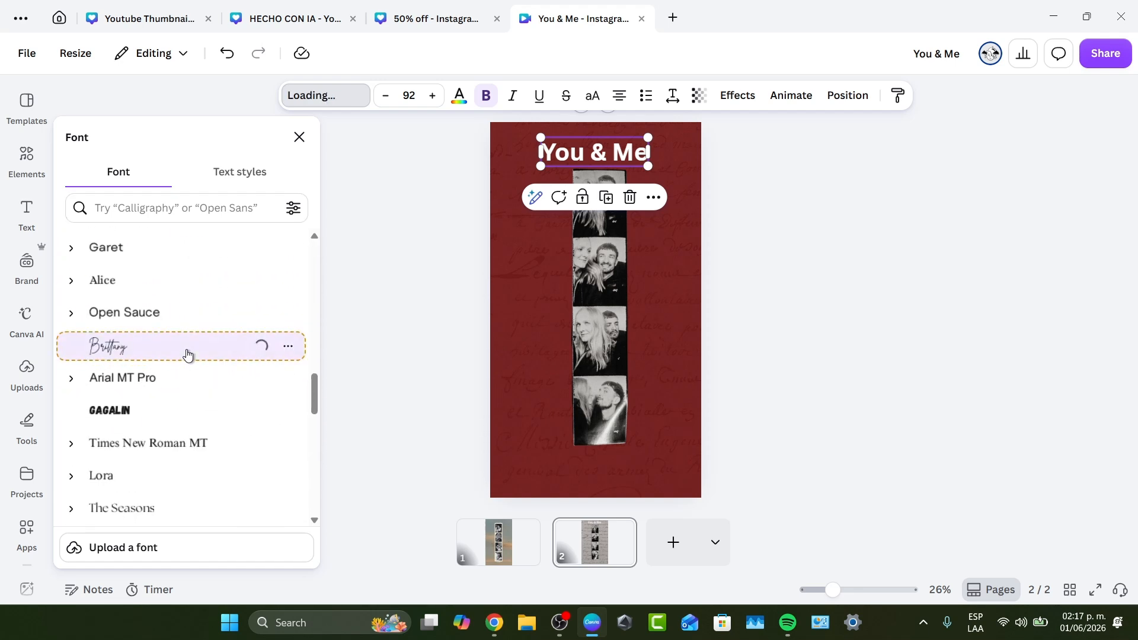
mouse_move(591, 150)
mouse_down()
mouse_move(570, 167)
mouse_move(595, 163)
mouse_up()
click(778, 190)
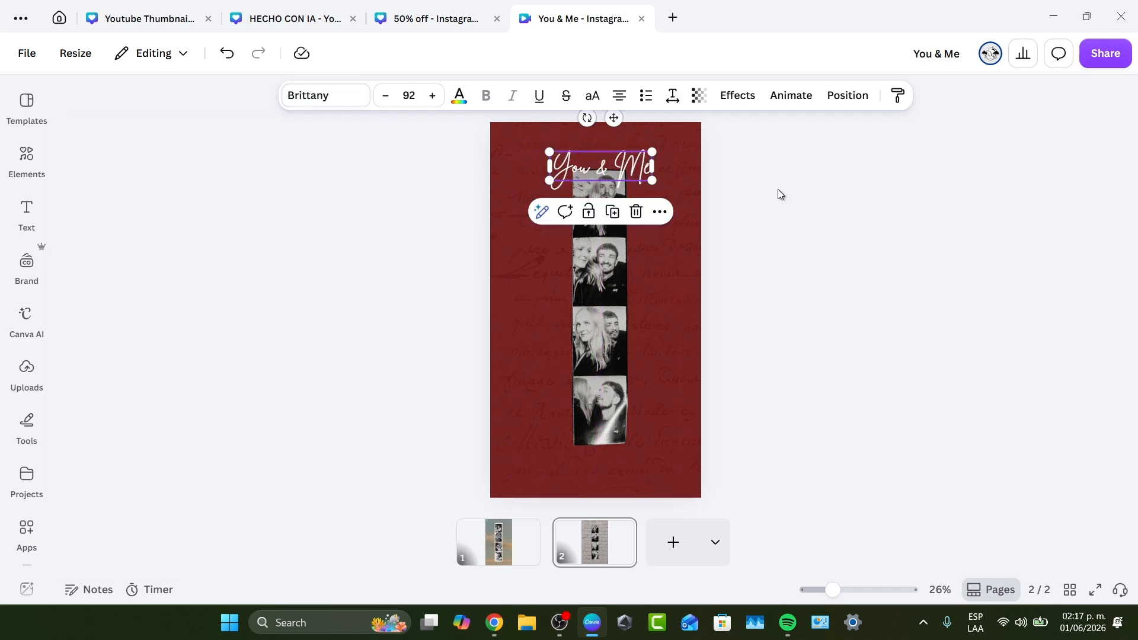
click(778, 190)
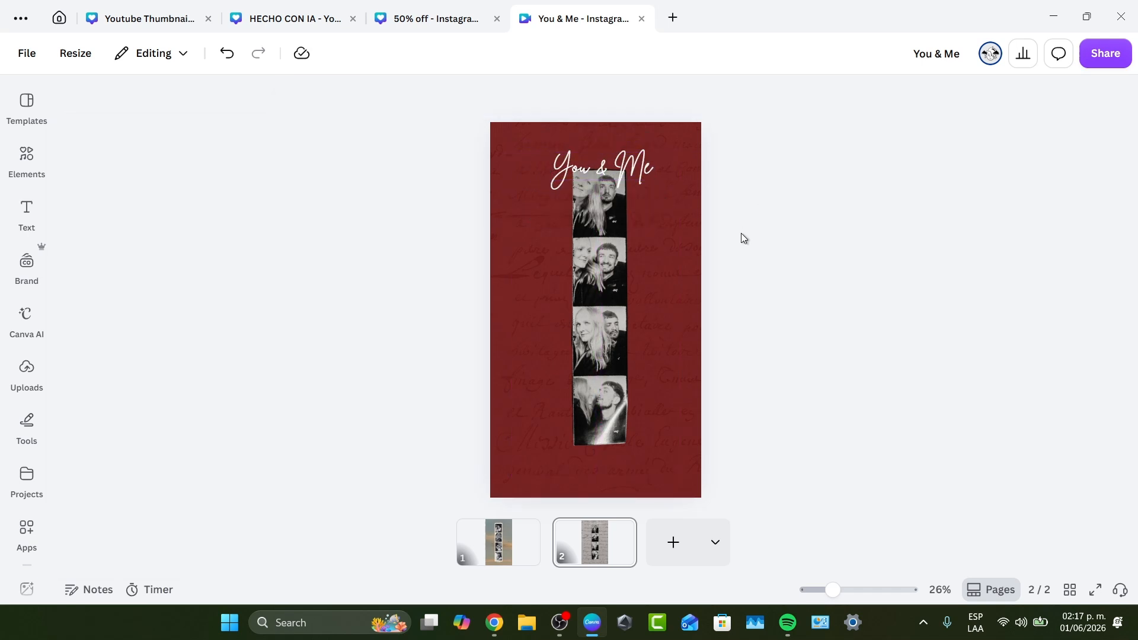
double_click(599, 222)
double_click(596, 220)
double_click(607, 291)
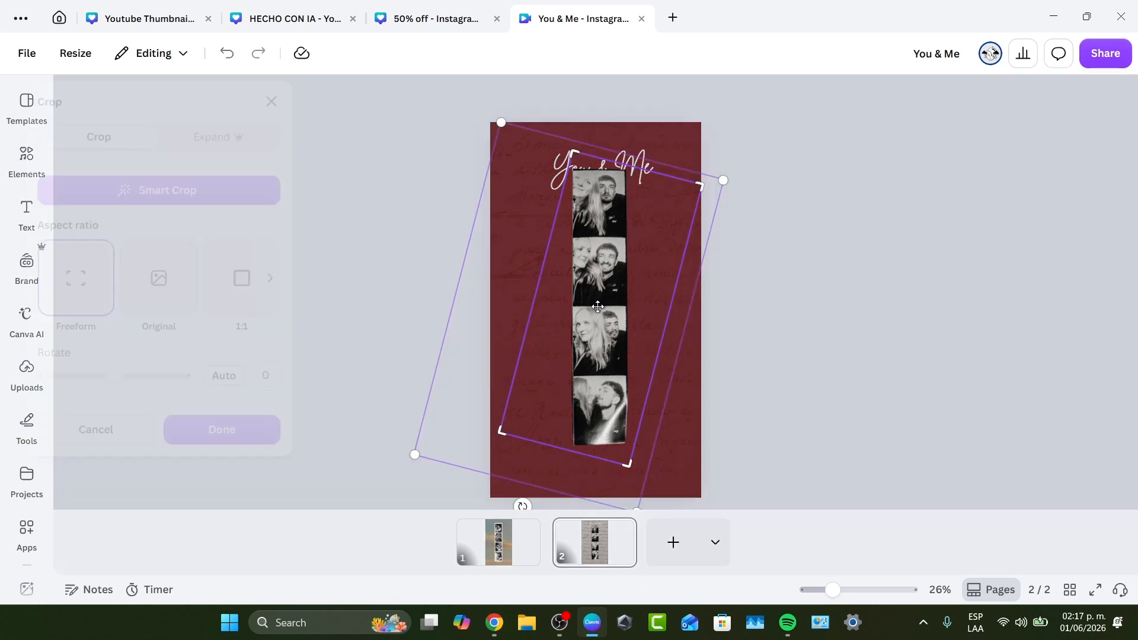
double_click(586, 312)
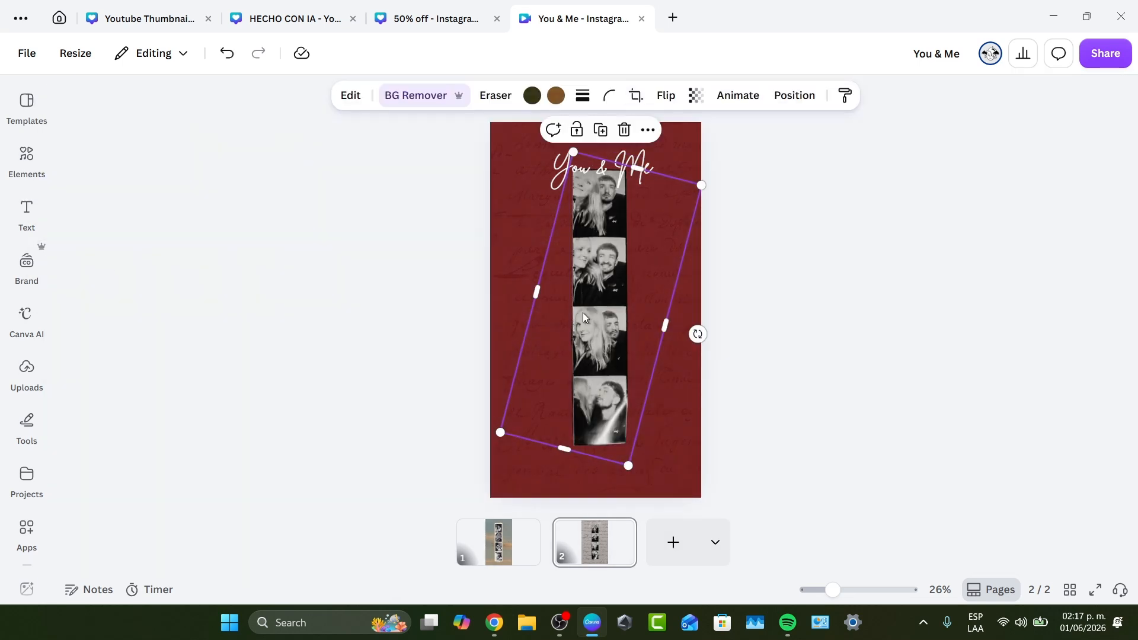
Step: Shift the couple photo strip sideways on the red second page to test that it moves as one image
click(506, 558)
click(593, 542)
click(580, 243)
drag(579, 243, 626, 246)
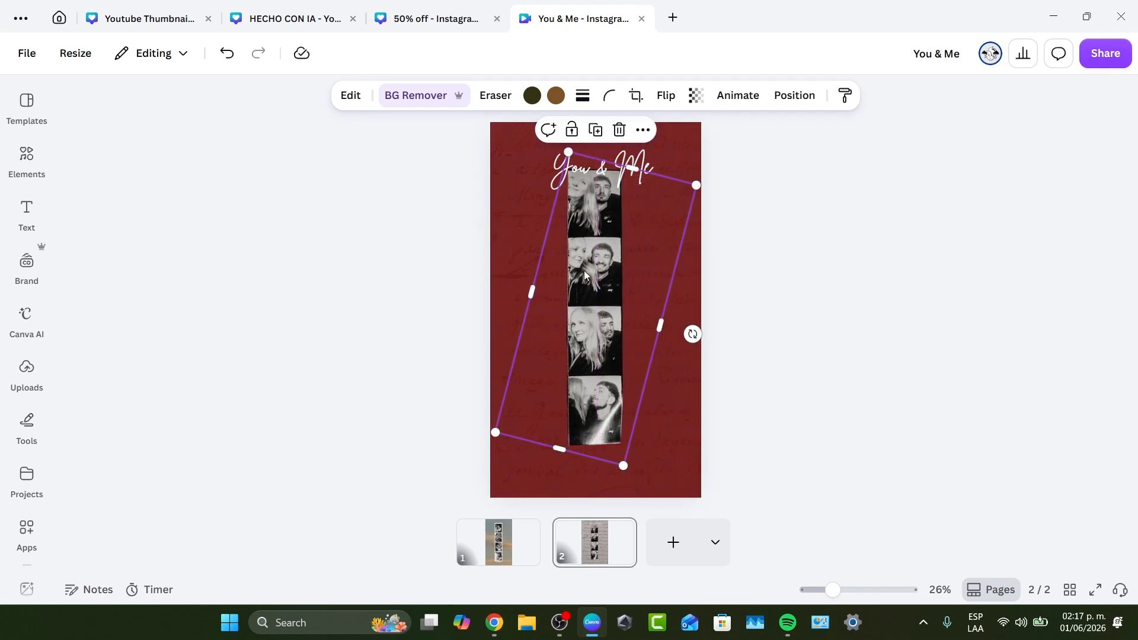
Step: Return to the first page and inspect the crop options of the photo strip's top picture without changing them
click(516, 536)
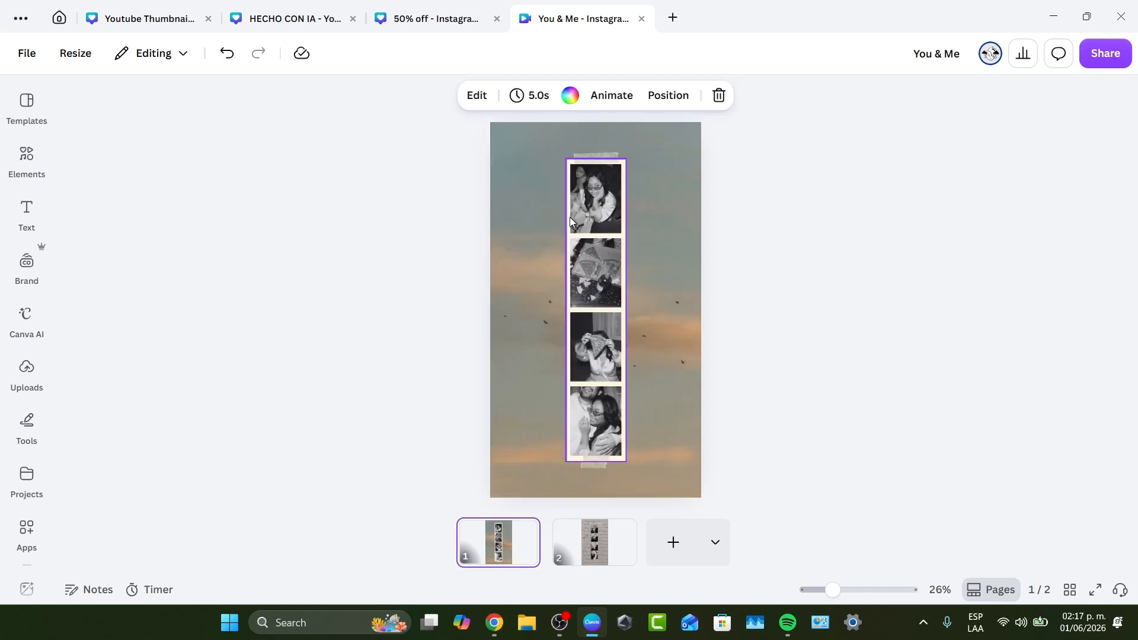
click(570, 217)
double_click(591, 204)
click(175, 302)
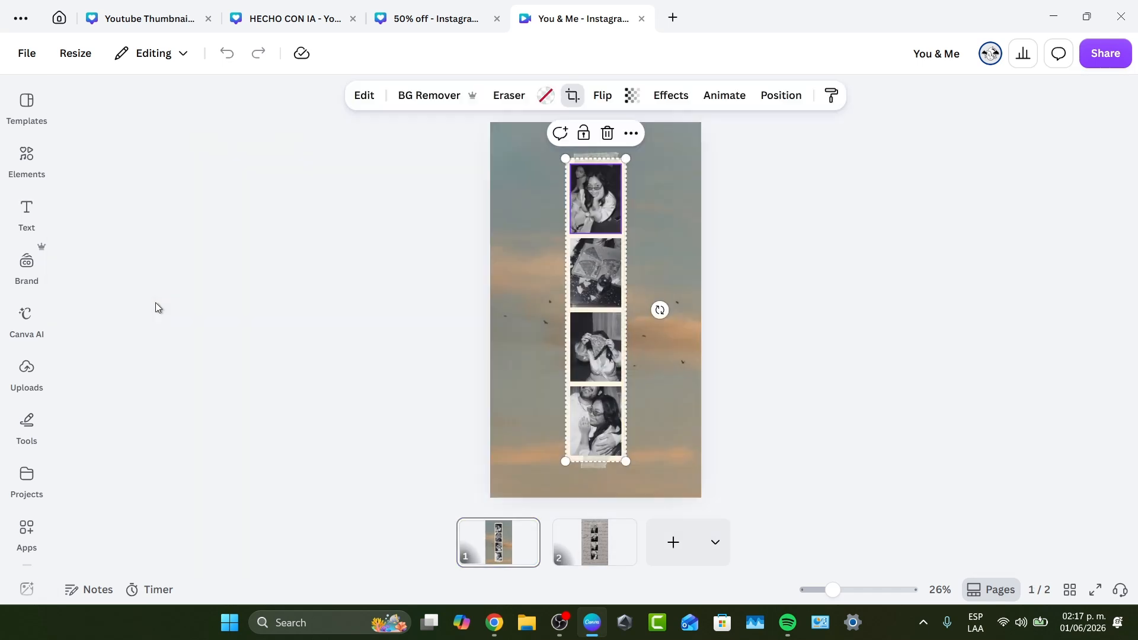
click(306, 274)
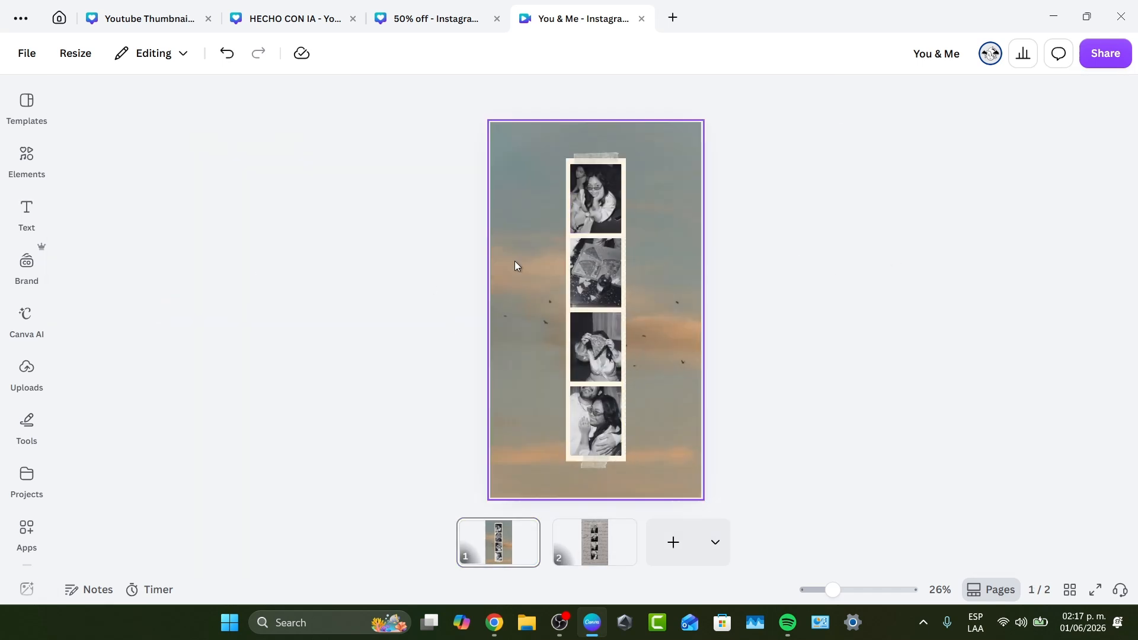
Step: Fill the strip's four frames from top to bottom with the uploaded Canva vs Photoshop, viral videos, laptop and woman-with-leaf images
click(24, 374)
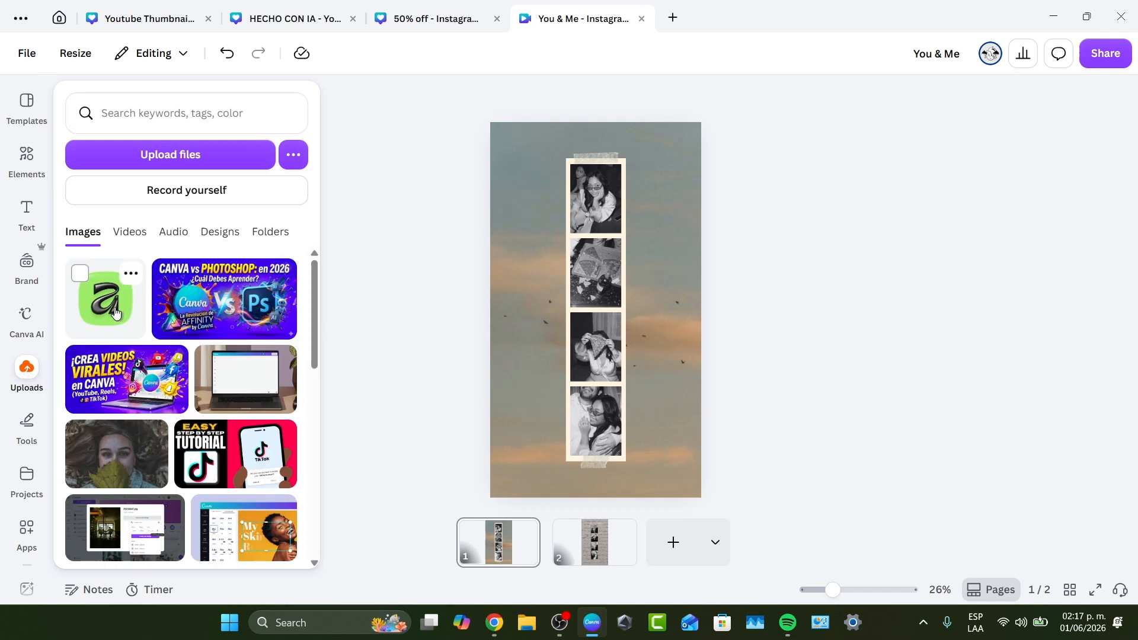
drag(224, 306, 594, 200)
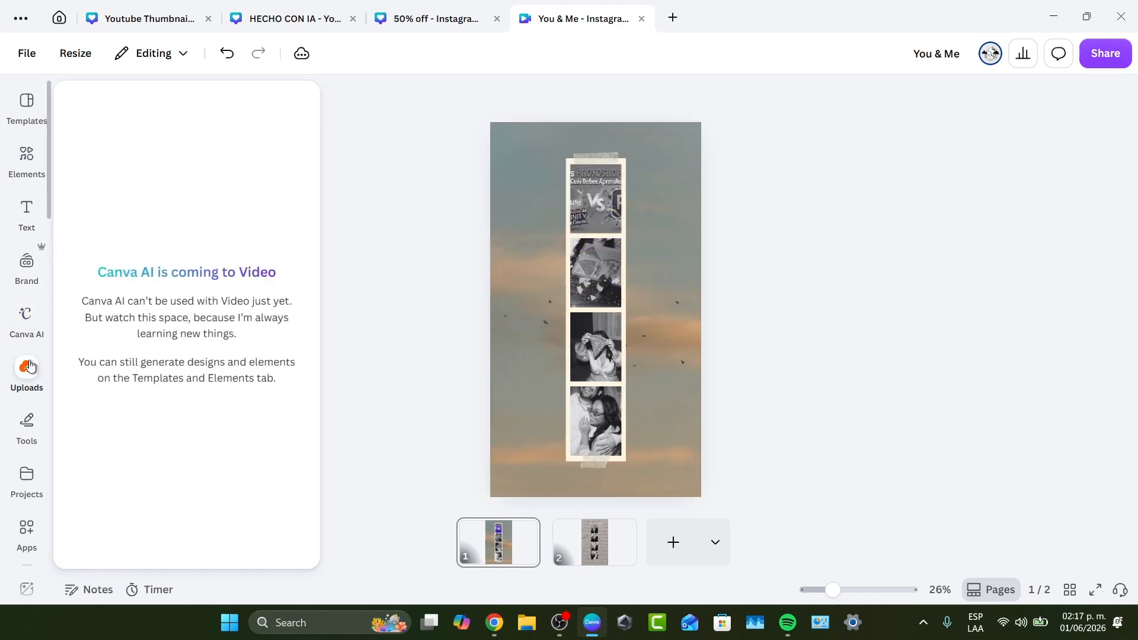
click(27, 367)
drag(122, 381, 598, 274)
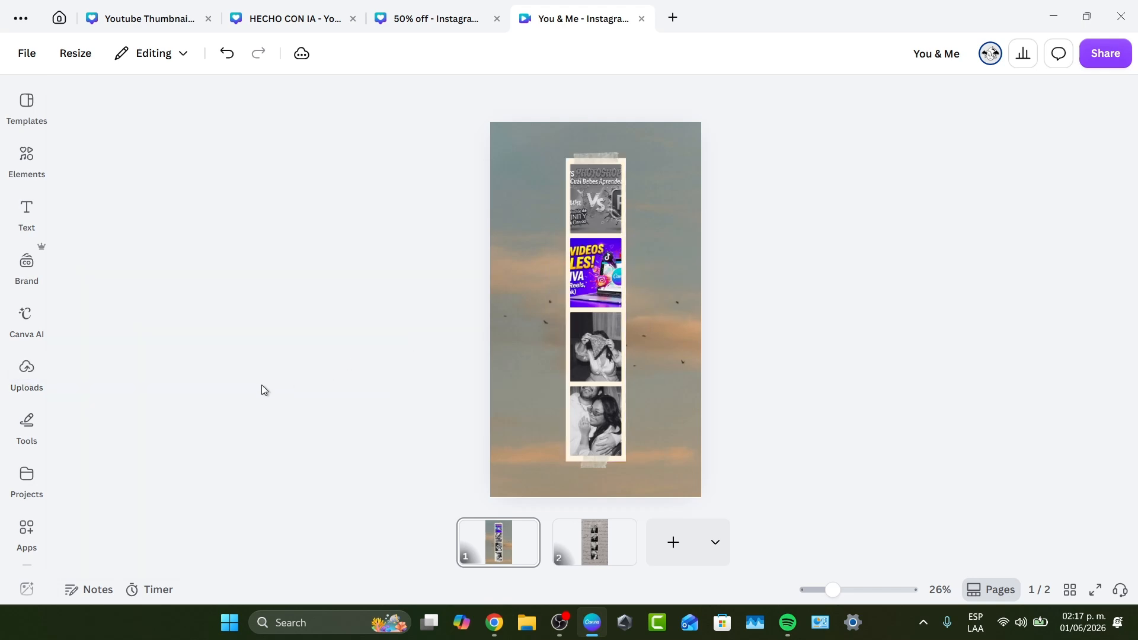
click(27, 370)
drag(240, 382, 599, 357)
click(26, 371)
drag(117, 453, 614, 405)
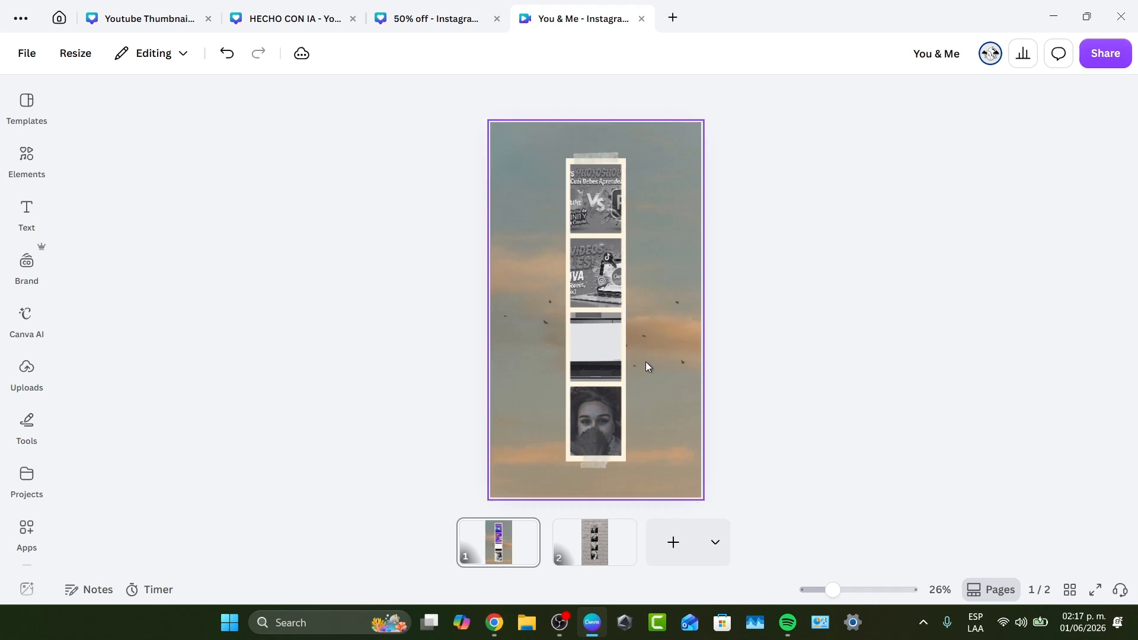
Step: Replace the laptop picture in the third frame with the uploaded orange "My Skin" image and reposition it to show the woman
click(26, 267)
click(27, 370)
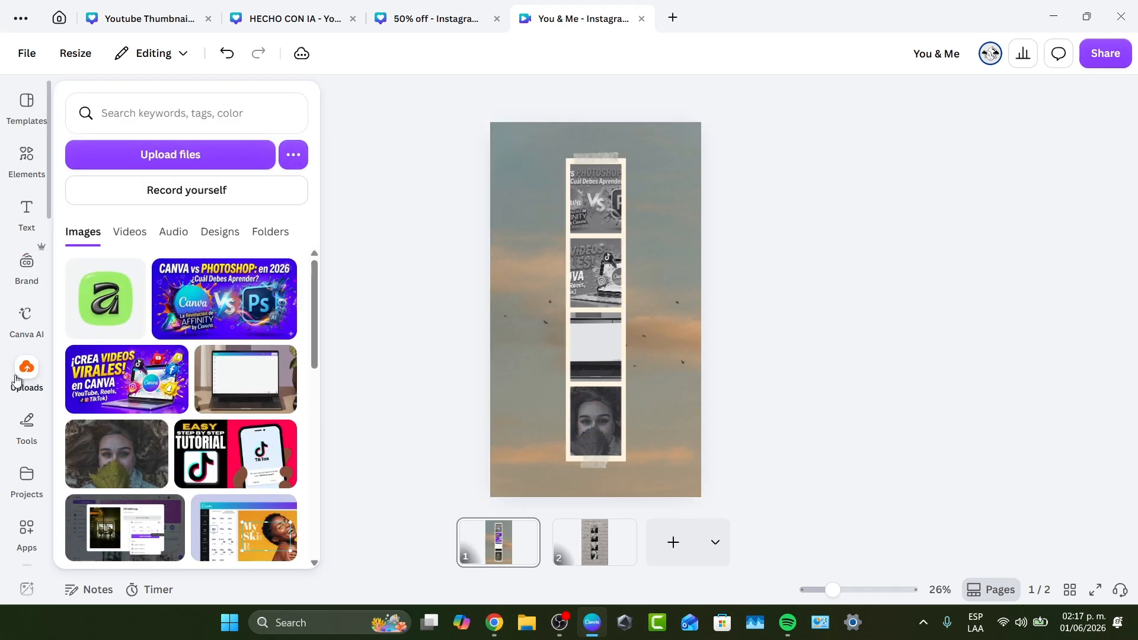
scroll(239, 391, down, 1)
drag(244, 452, 555, 355)
double_click(602, 340)
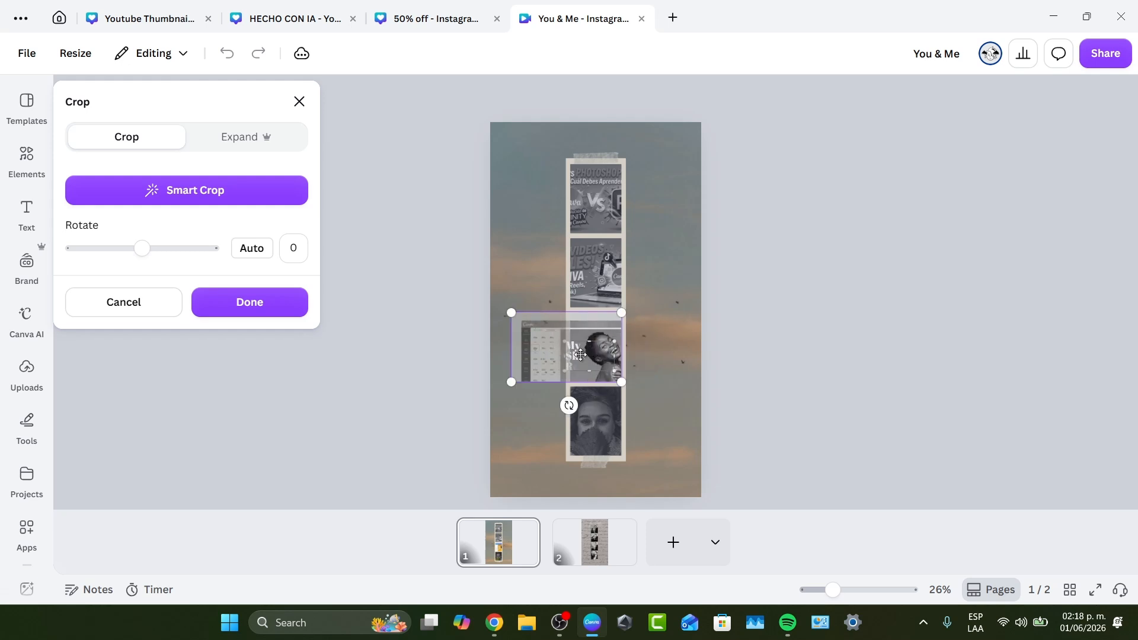
click(734, 351)
click(774, 363)
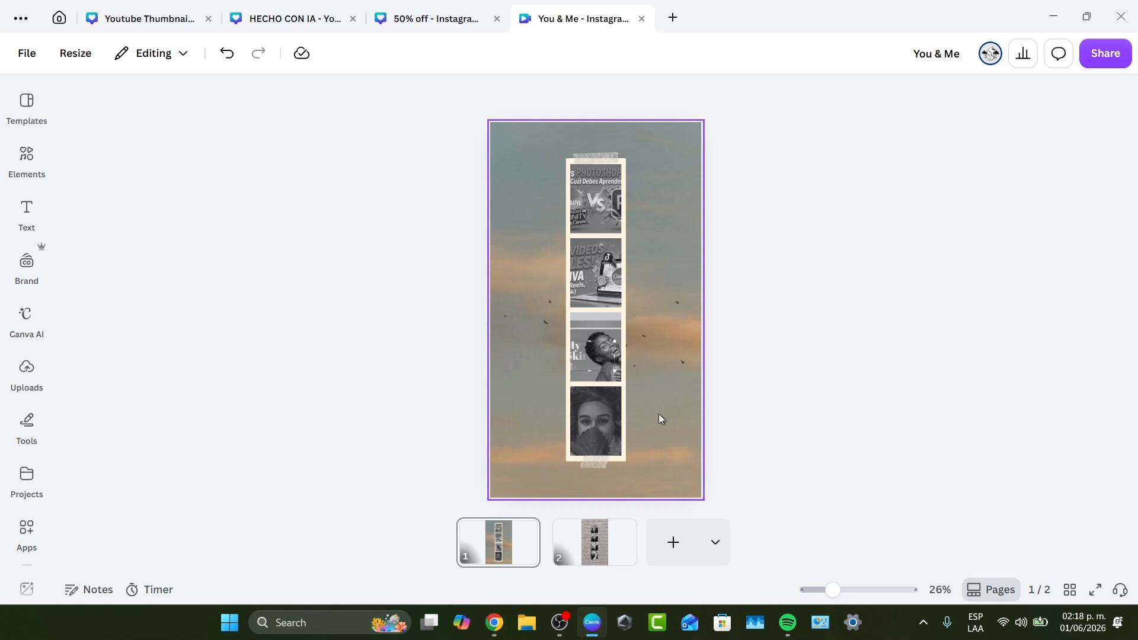
Step: Add the orange cat cutout from the recommended elements to the first page
click(26, 156)
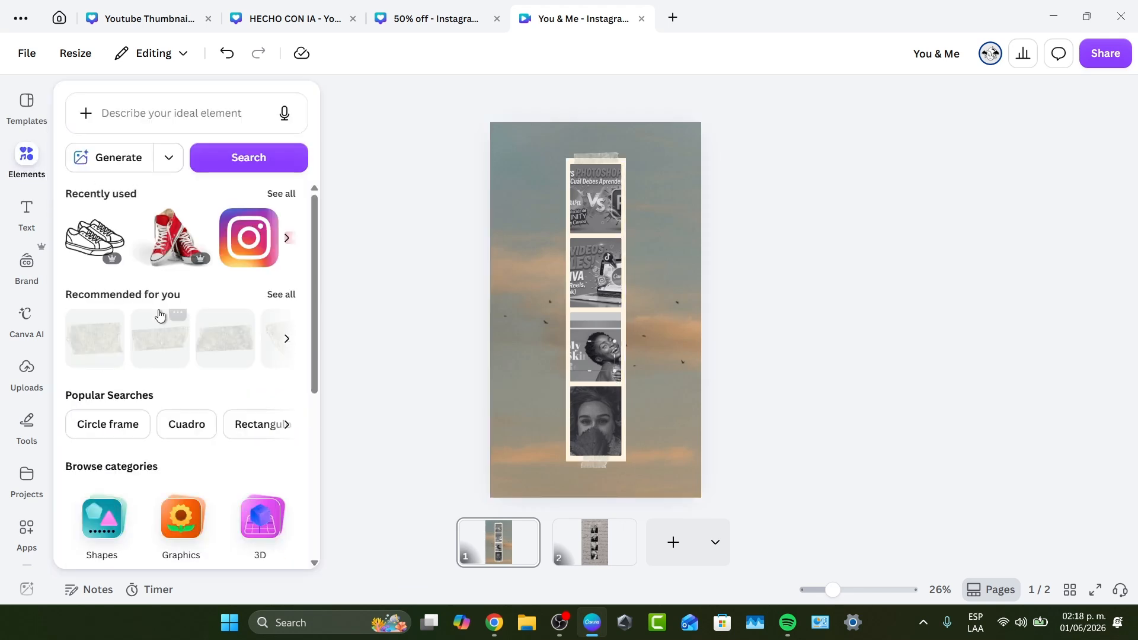
click(283, 296)
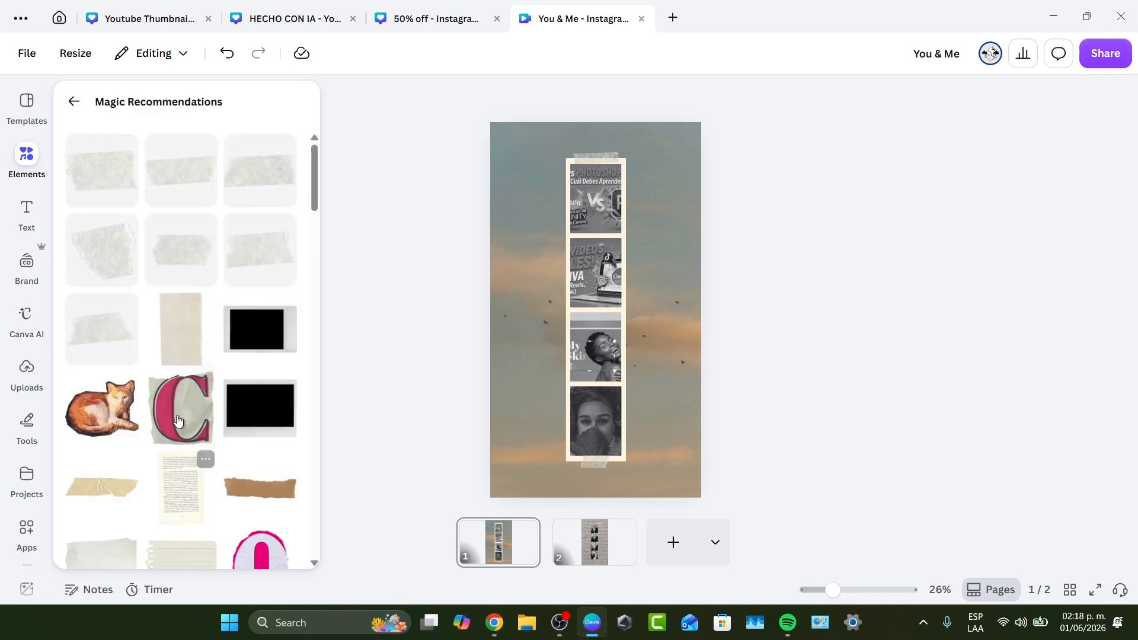
scroll(178, 415, down, 6)
scroll(211, 435, up, 4)
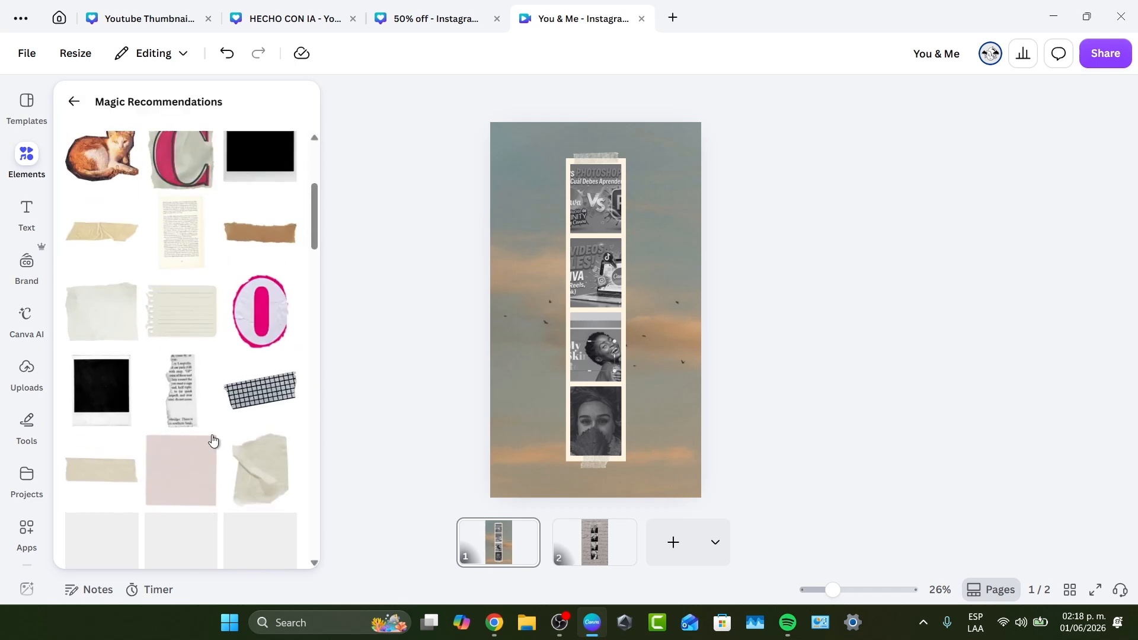
click(82, 263)
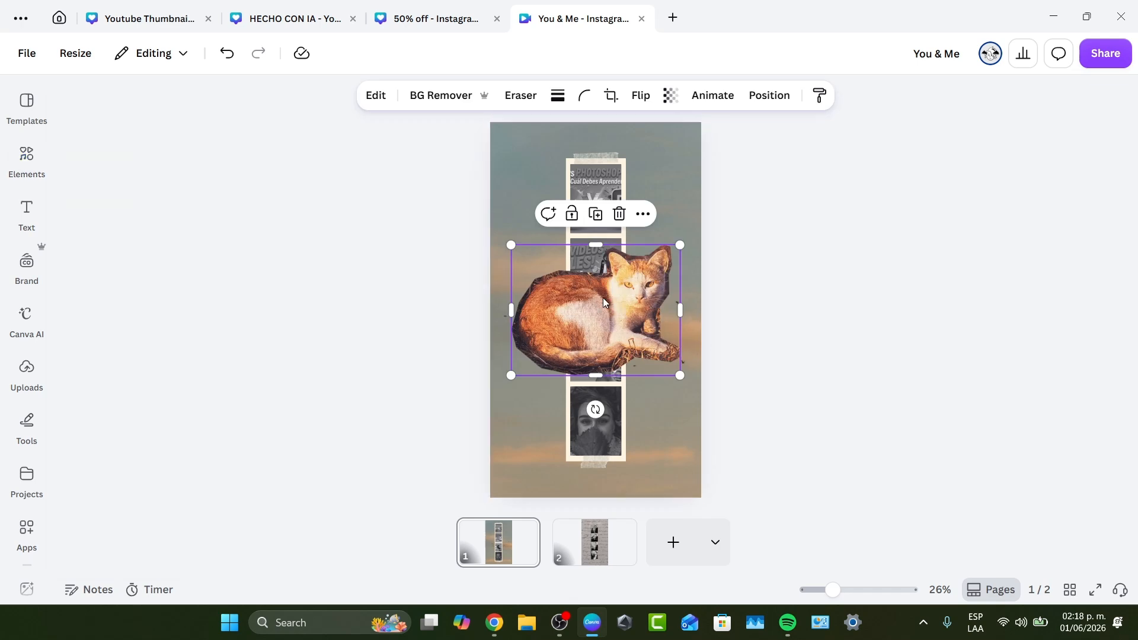
Step: Try the cat in the strip's bottom frame, undo that, and place it in the second frame instead
drag(603, 314, 596, 421)
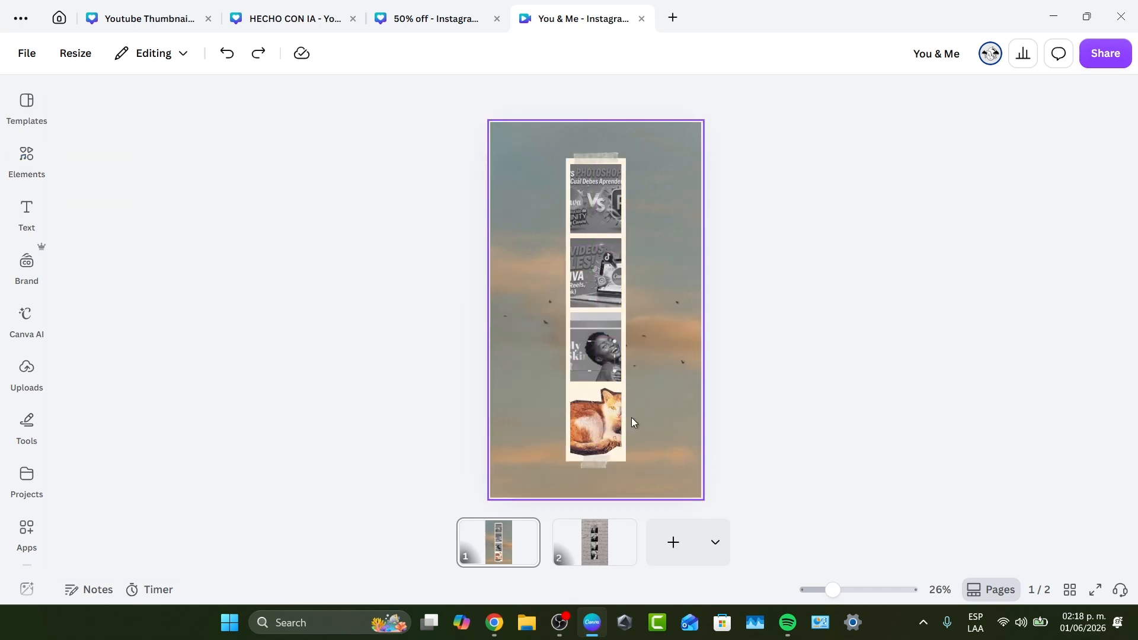
key(ctrl+z)
drag(610, 322, 596, 270)
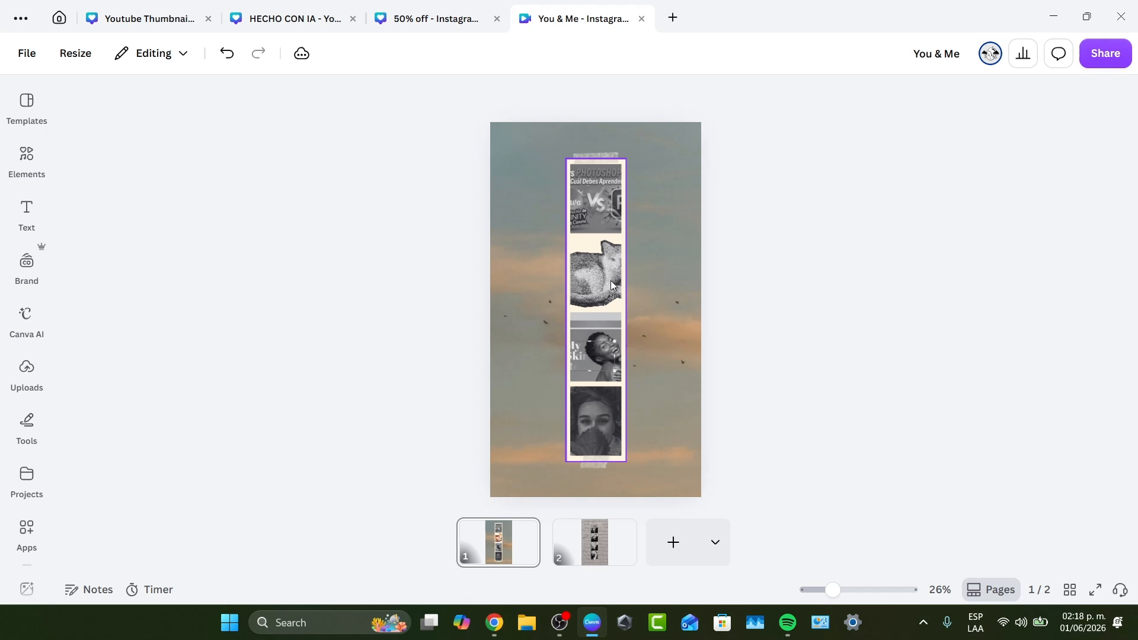
Step: Undo the cat's placement in the second frame and shrink the cutout into the page's bottom-right corner
key(ctrl+z)
key(ctrl+z)
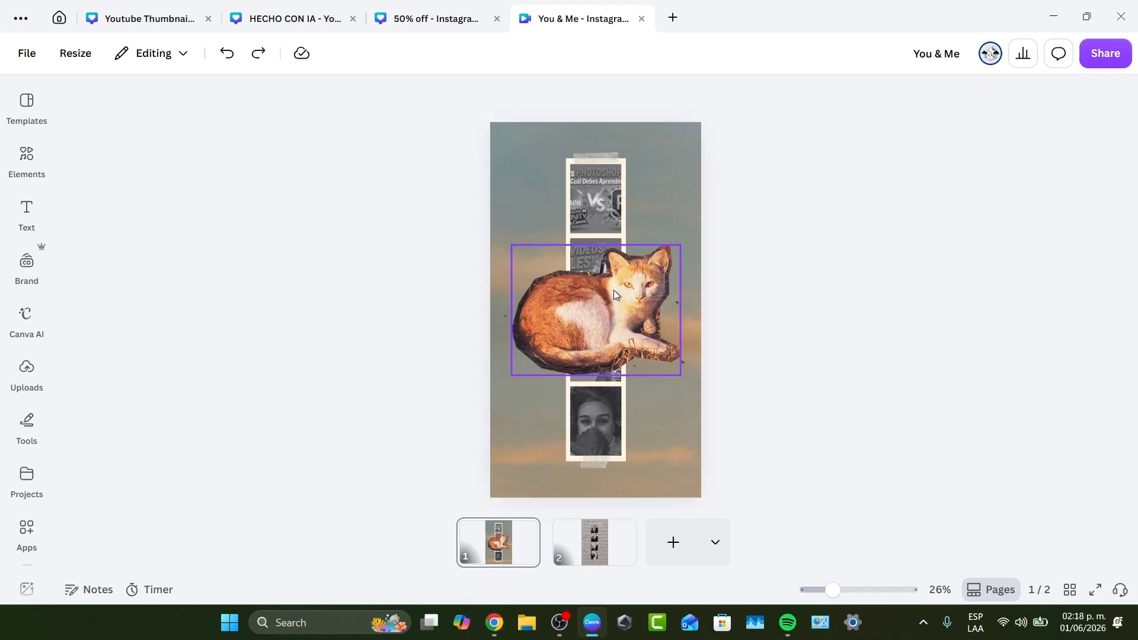
click(614, 290)
drag(613, 297, 664, 280)
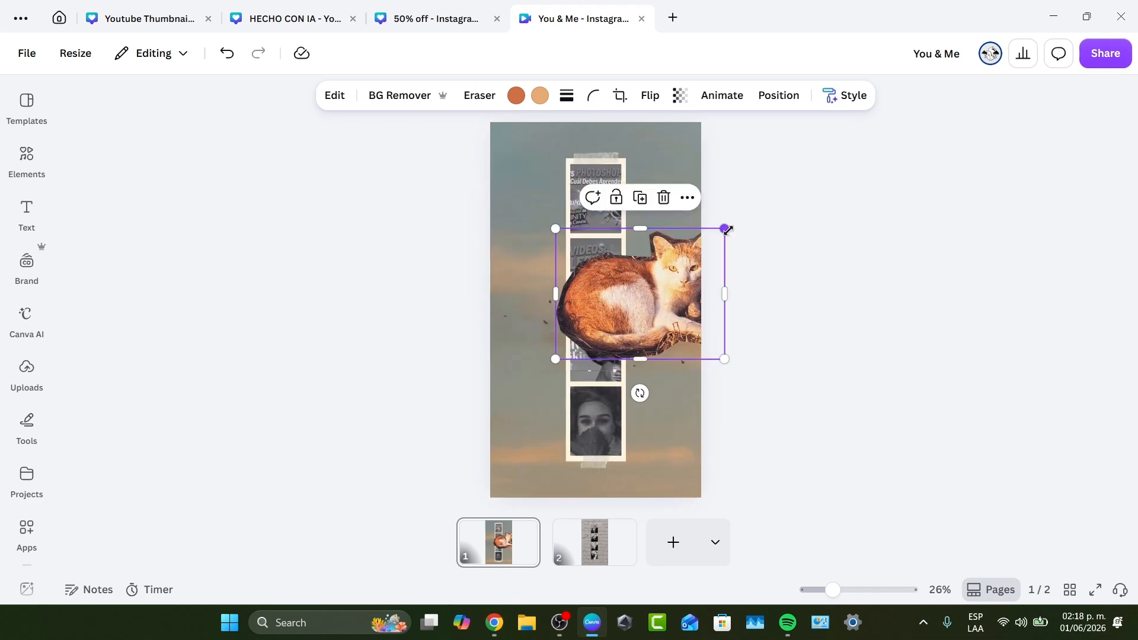
drag(725, 227, 664, 466)
click(812, 413)
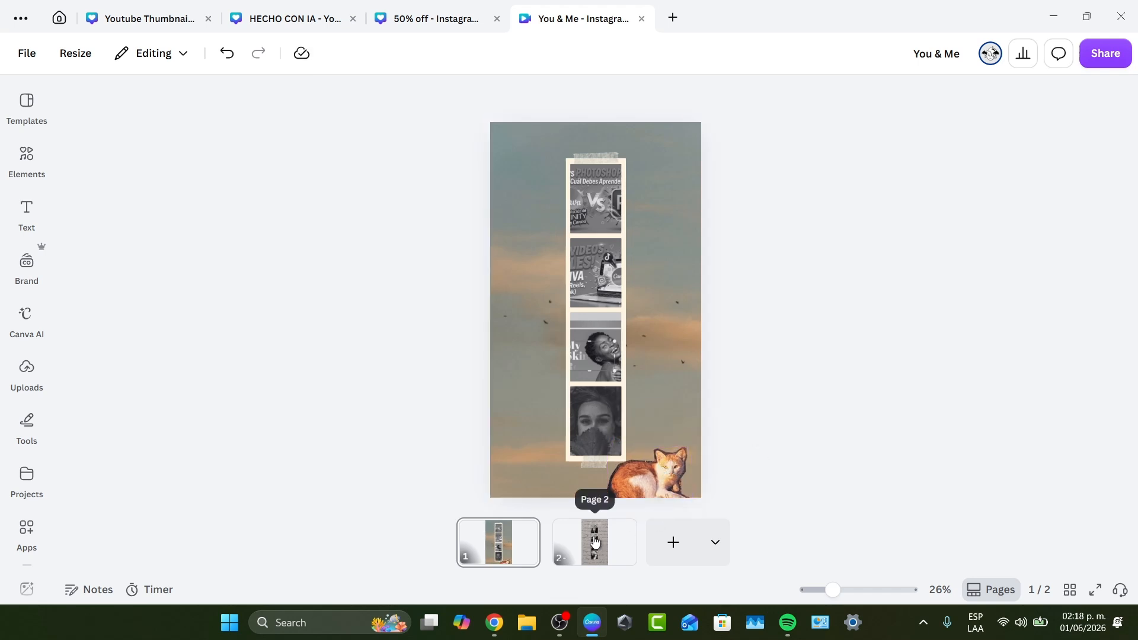
Step: Delete the second page, which has the brick-wall photo strip, from the design
click(615, 534)
key(Delete)
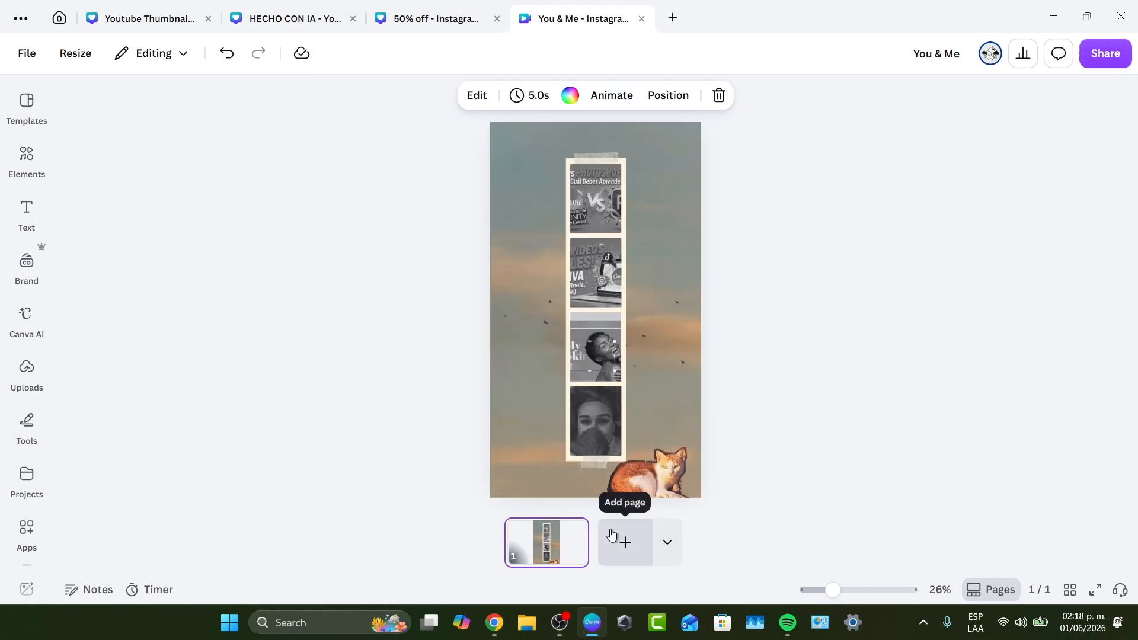
Step: Duplicate the cat cutout and place the copy upside down in the page's top-left corner, partly off the edge
click(664, 475)
key(ctrl+d)
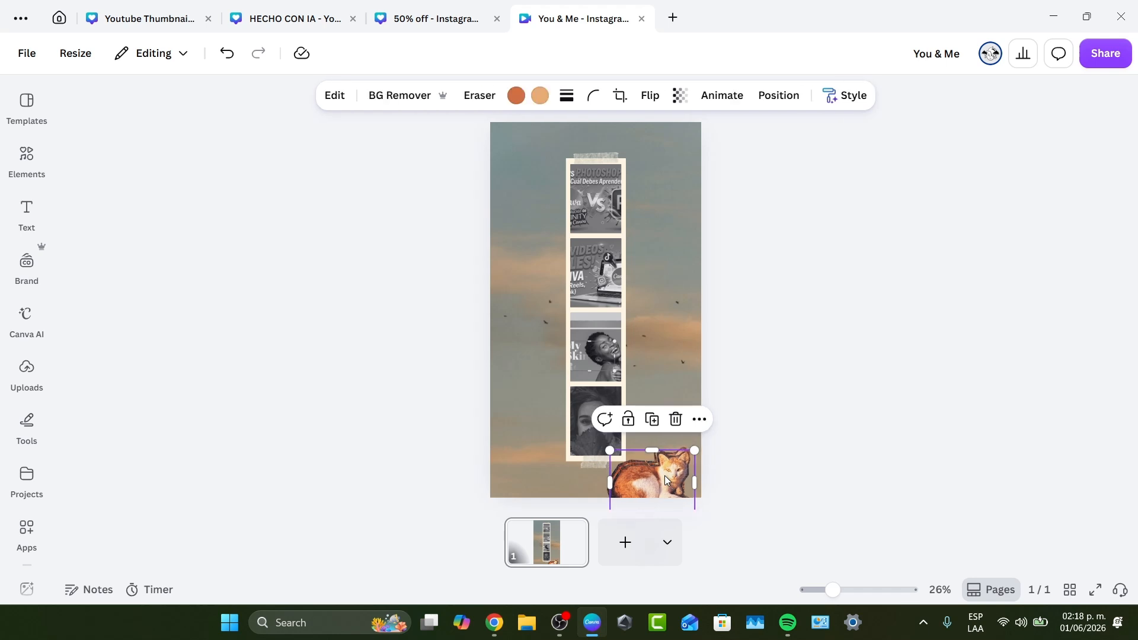
drag(664, 476, 538, 159)
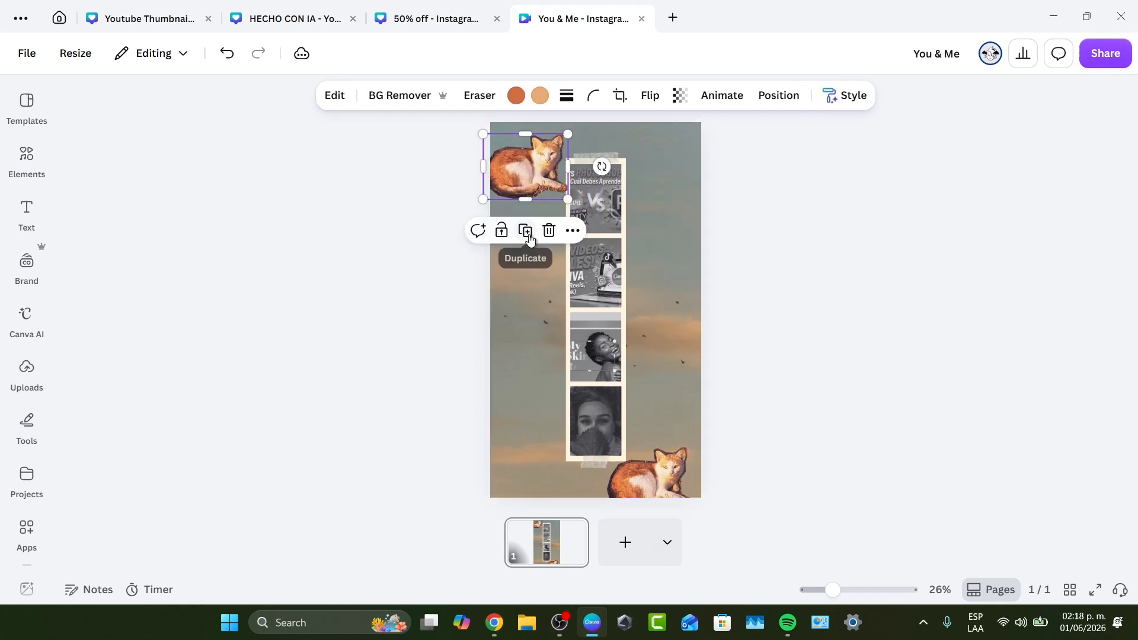
drag(525, 214, 436, 167)
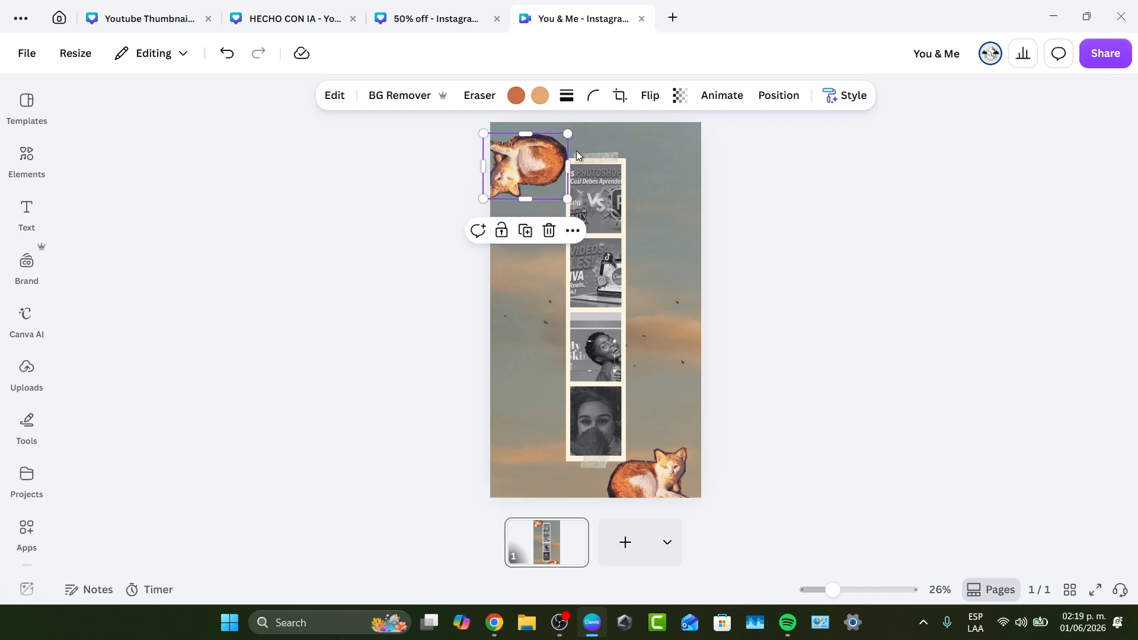
drag(546, 156, 564, 133)
click(437, 193)
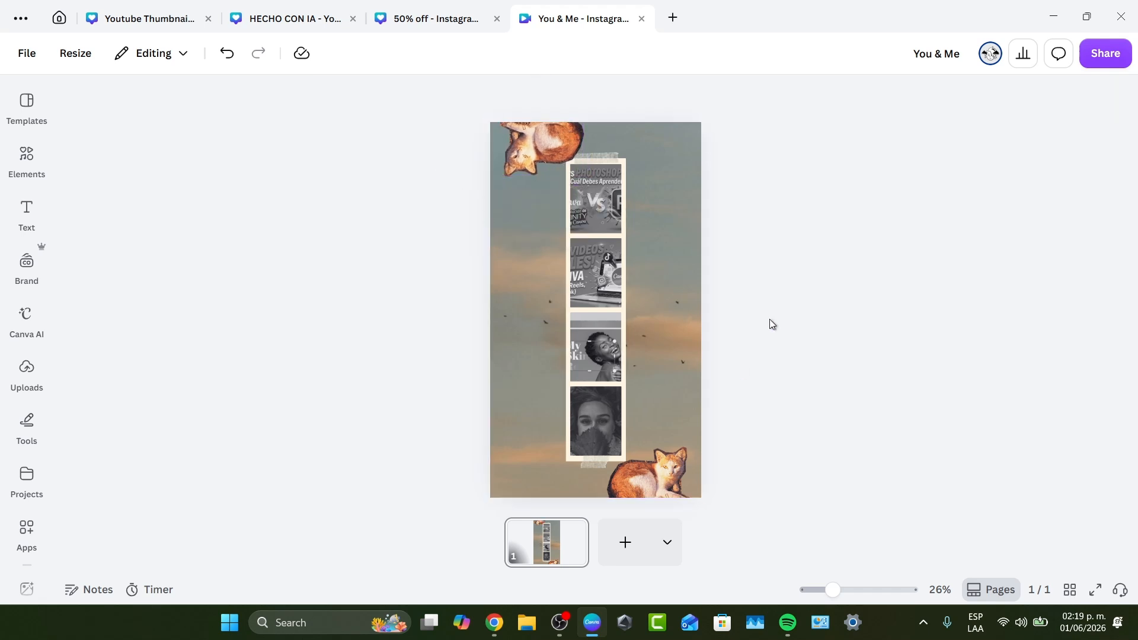
Step: Delete the sky background image and set the page background to the dark charcoal photo color
click(685, 249)
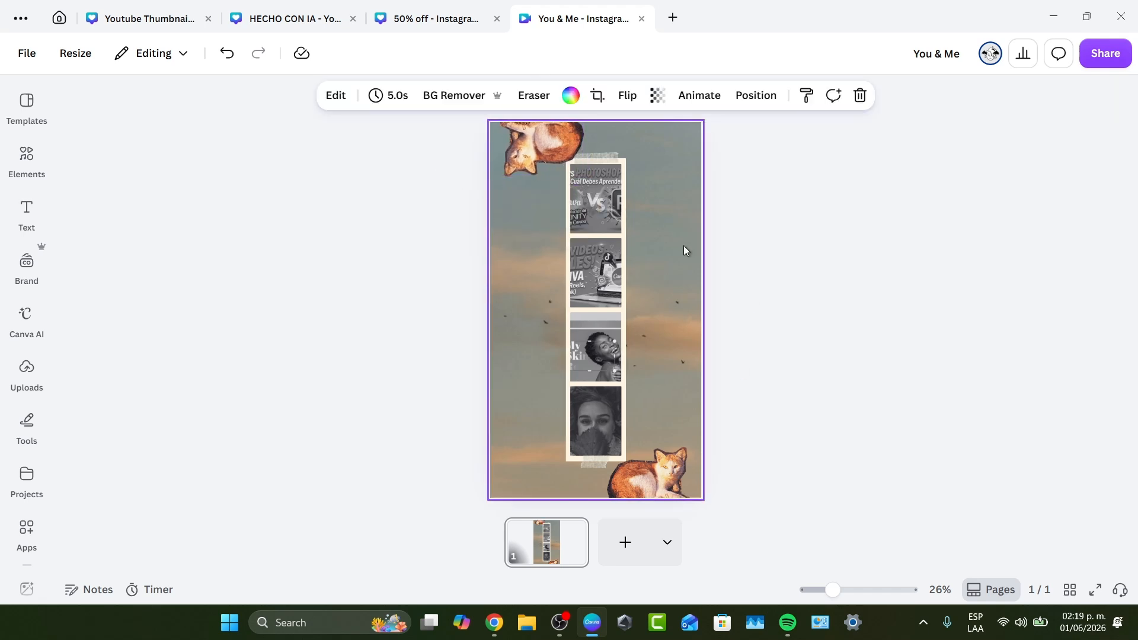
key(Delete)
click(556, 95)
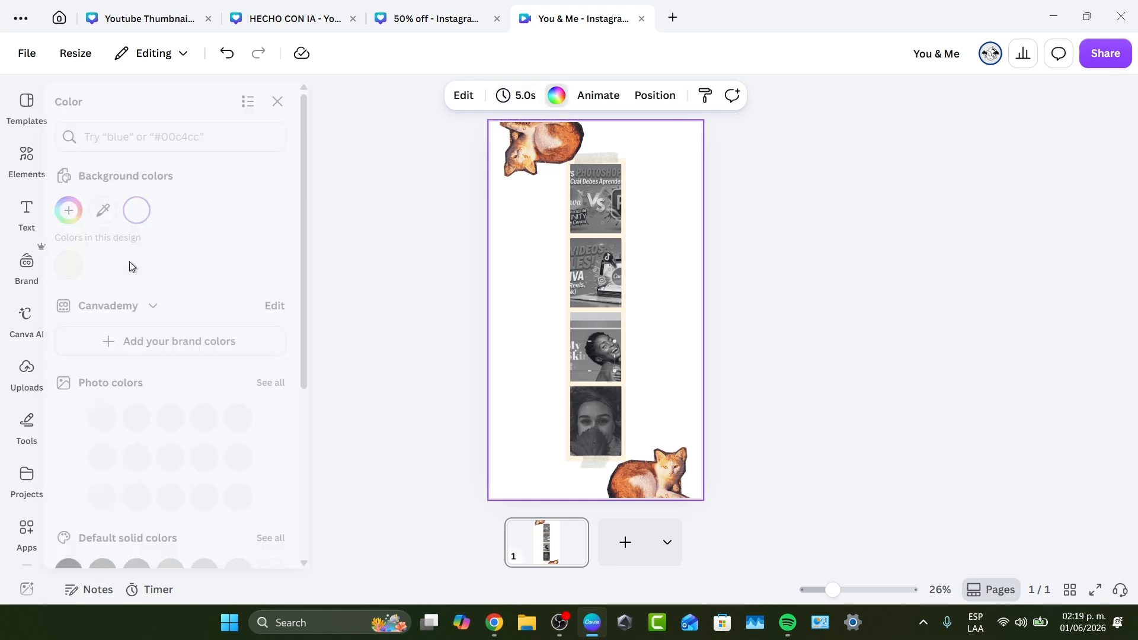
click(113, 418)
click(845, 264)
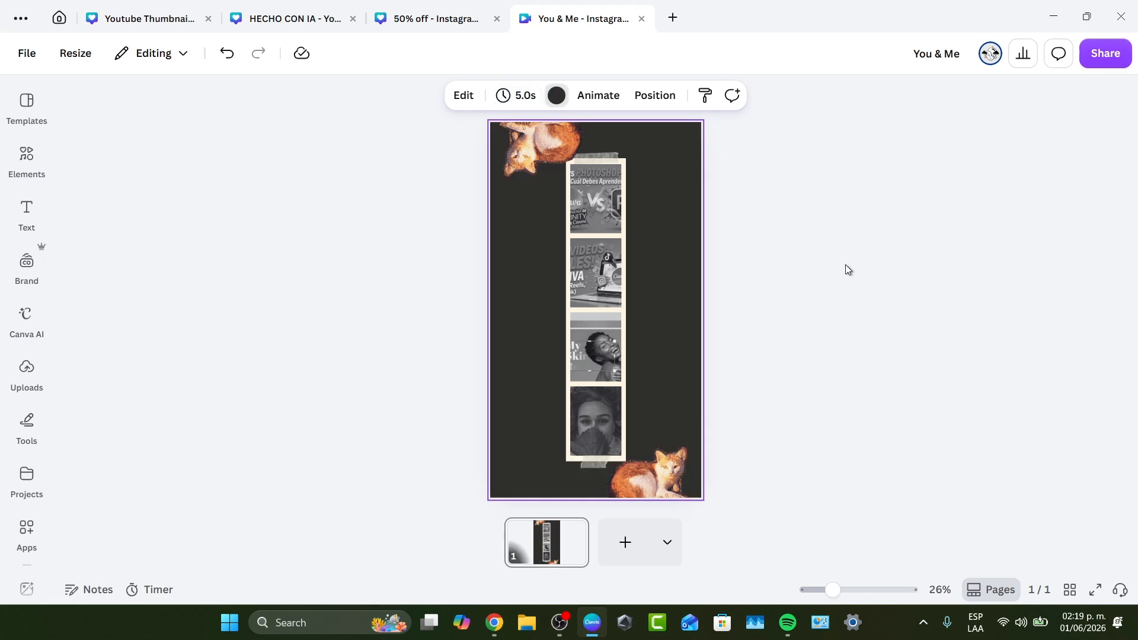
click(838, 274)
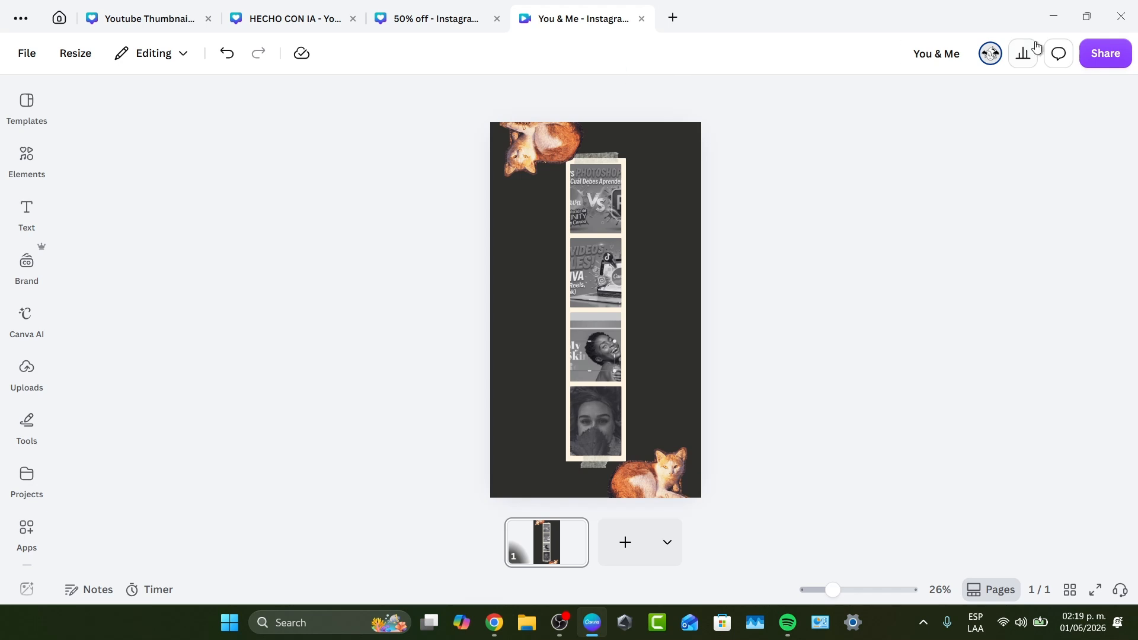
Step: Review the download file types with PNG selected, and examine its advanced size and quality settings
click(1111, 55)
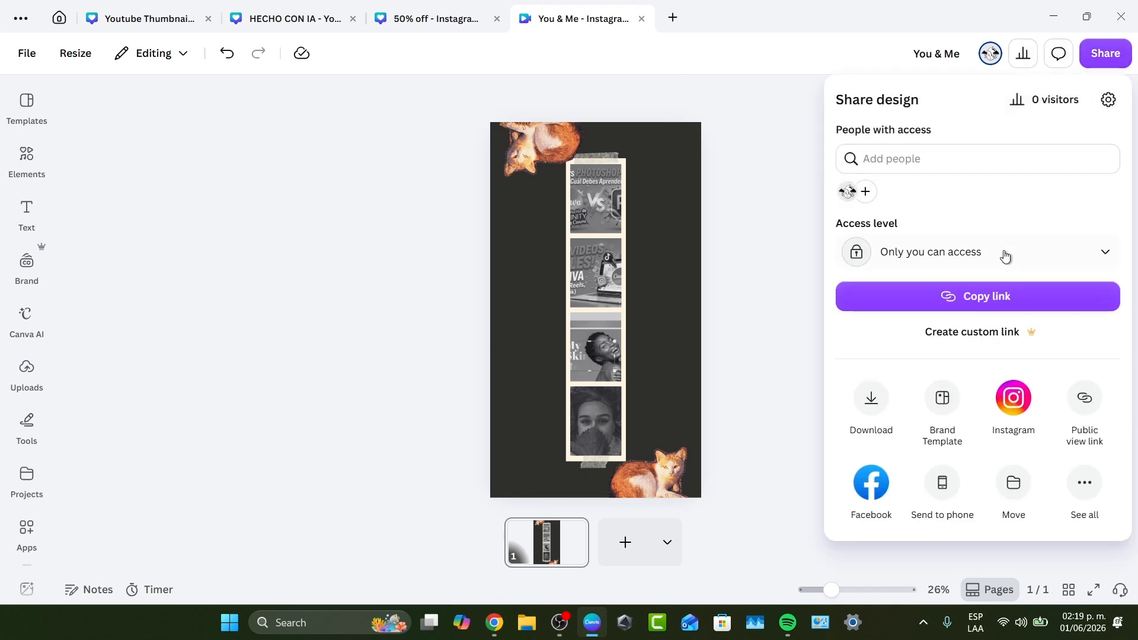
click(884, 418)
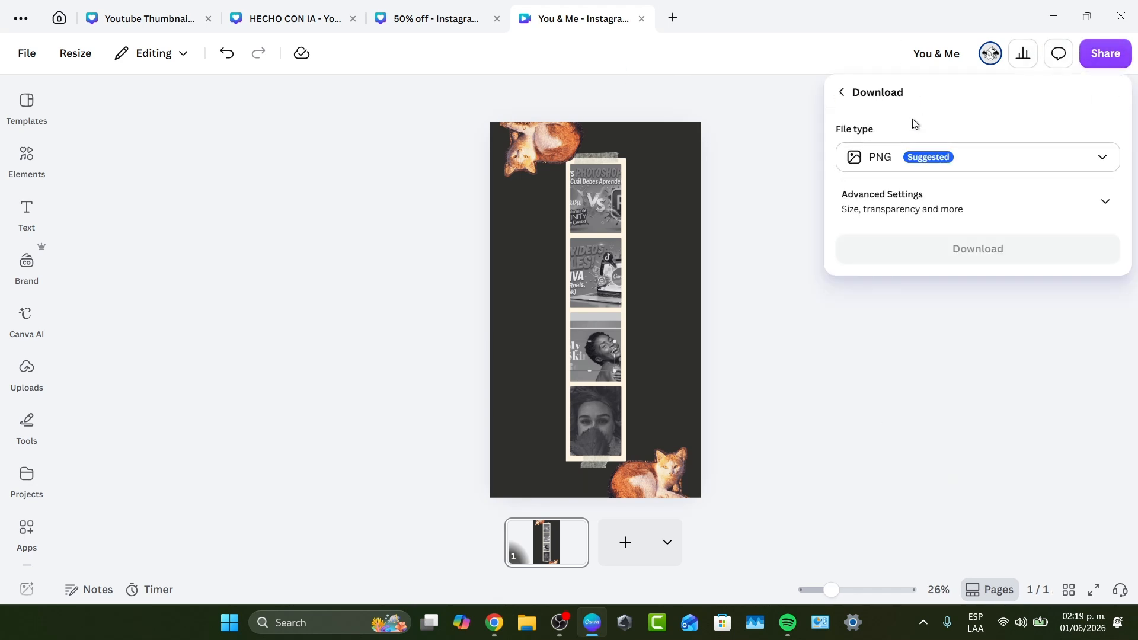
click(858, 166)
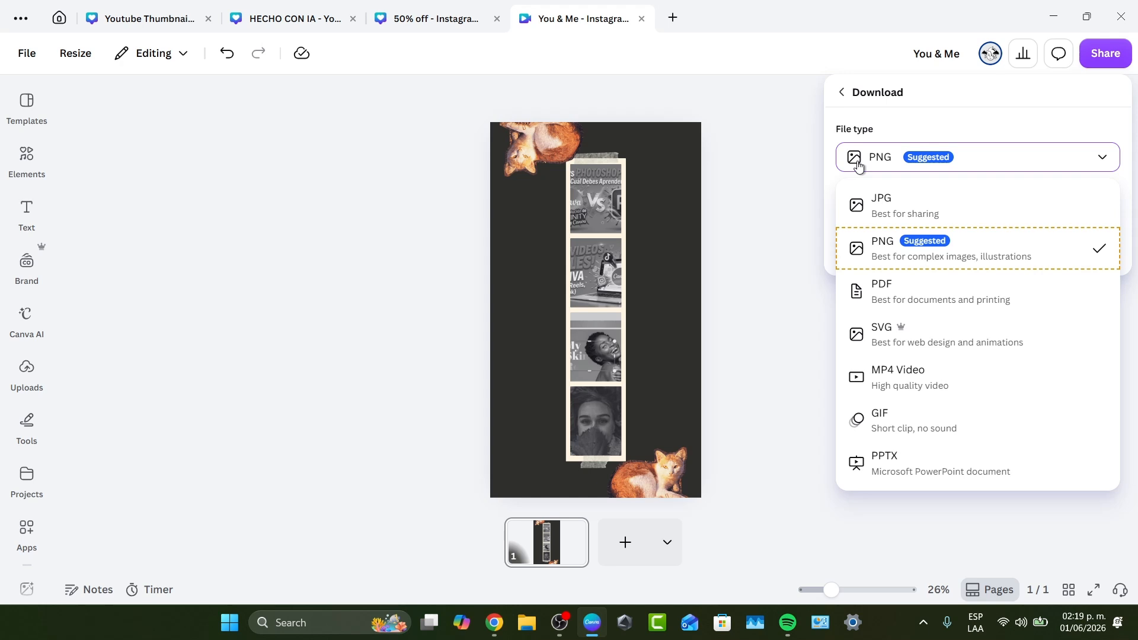
click(931, 261)
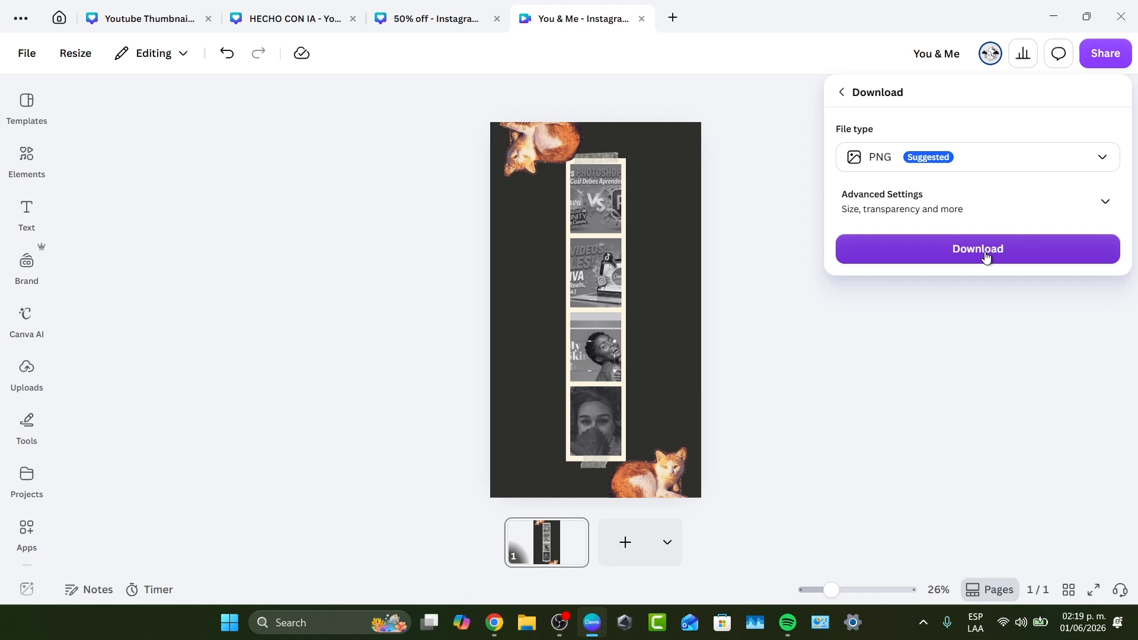
click(944, 217)
mouse_move(888, 259)
mouse_down()
mouse_move(909, 259)
mouse_move(890, 259)
mouse_up()
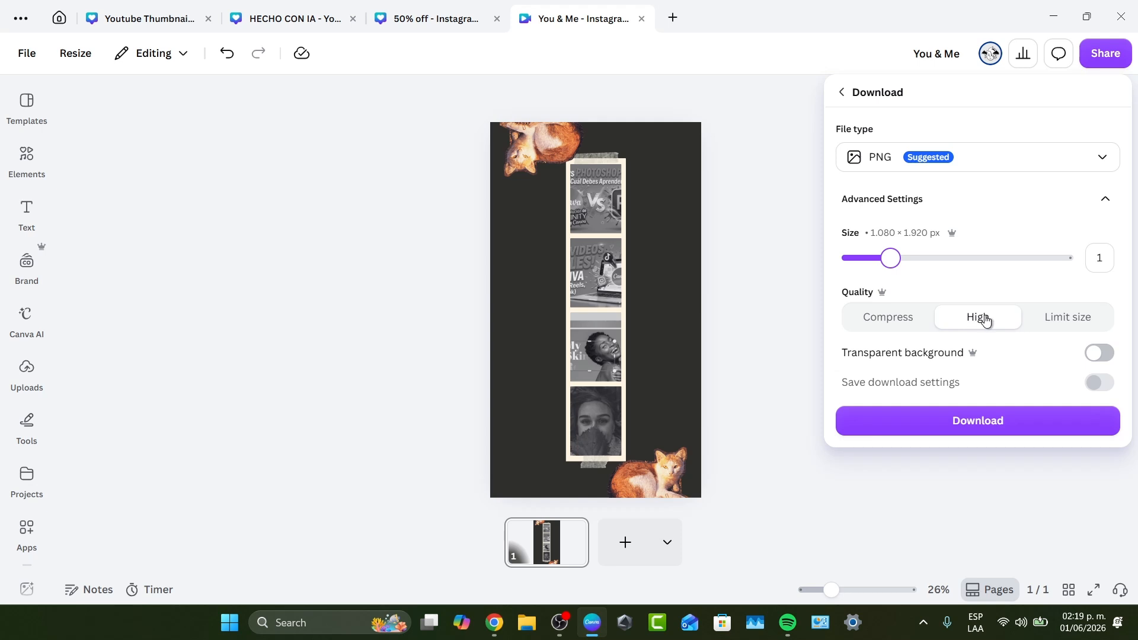
click(788, 168)
Step: Open the template library beside the finished photo-strip story
click(36, 119)
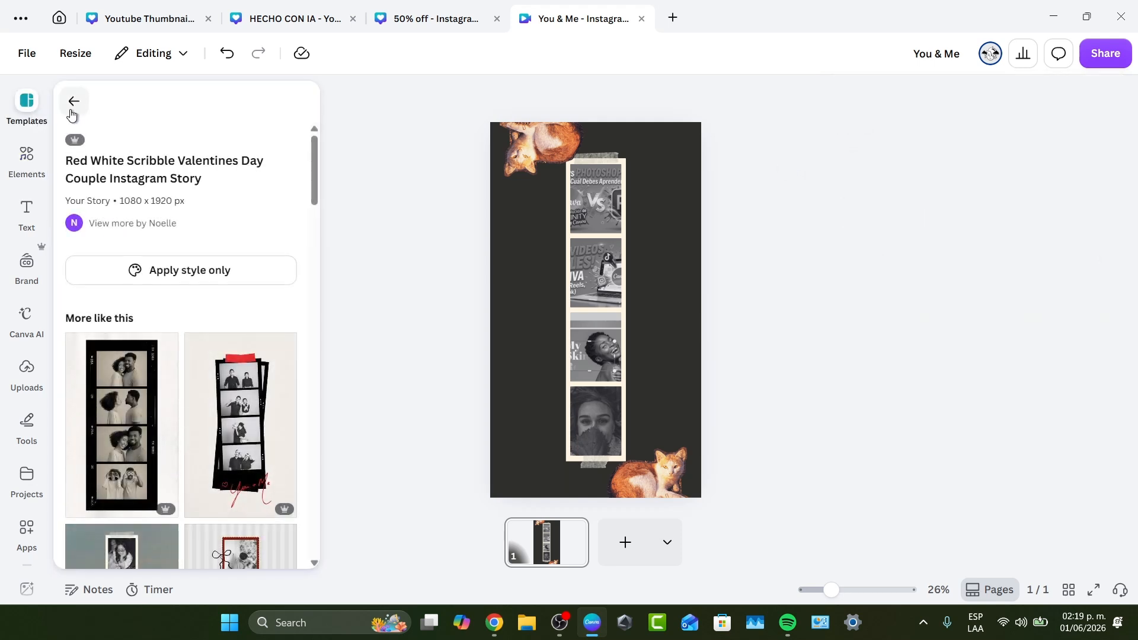